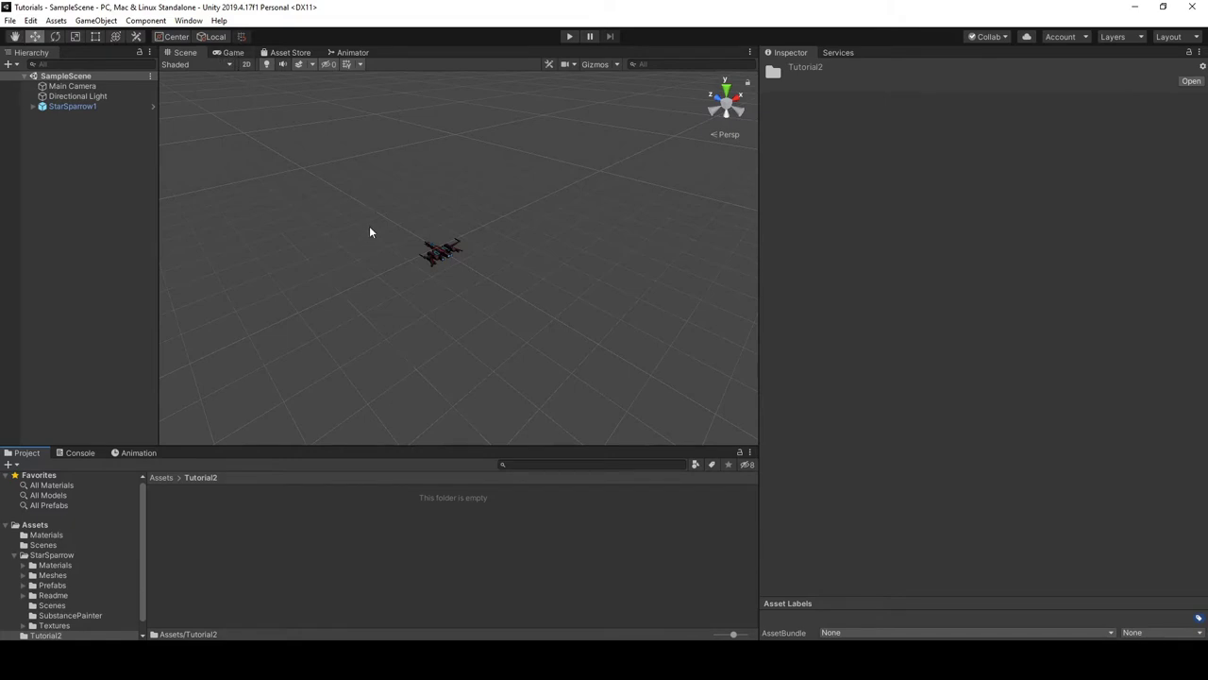
Install Input System 1.0.2 from the Package Manager, answering No to the native backends prompt
click(188, 20)
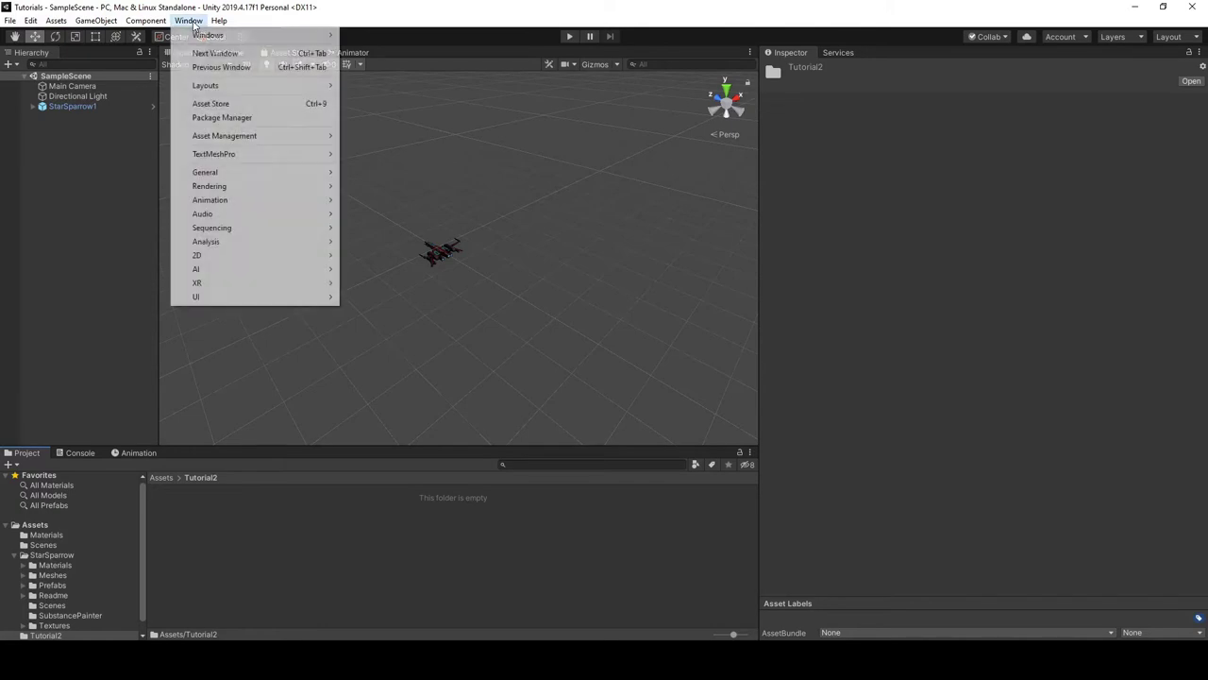
click(227, 118)
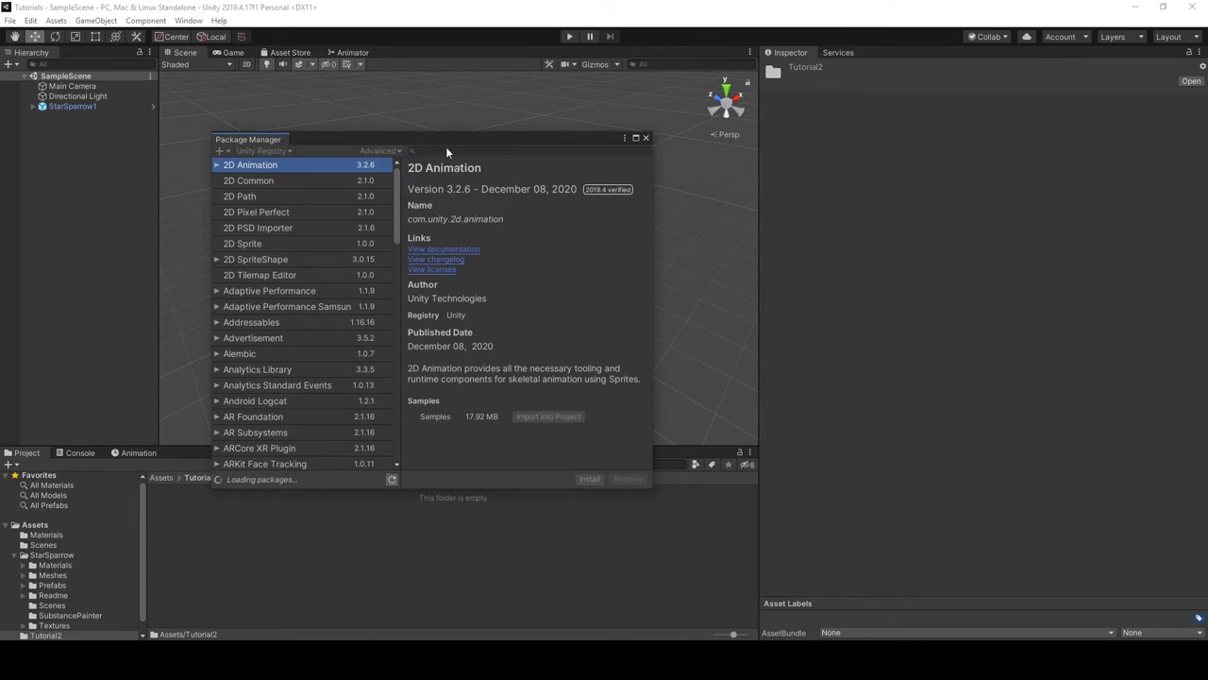
scroll(323, 307, down, 10)
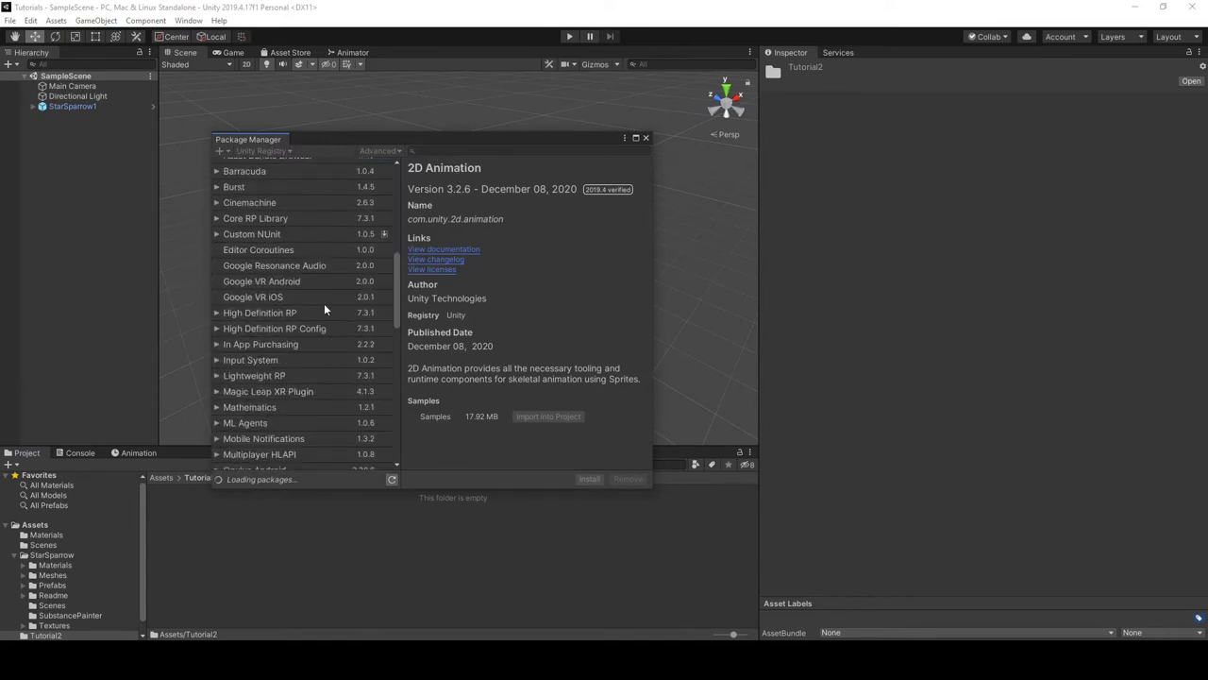
scroll(323, 306, down, 2)
click(253, 323)
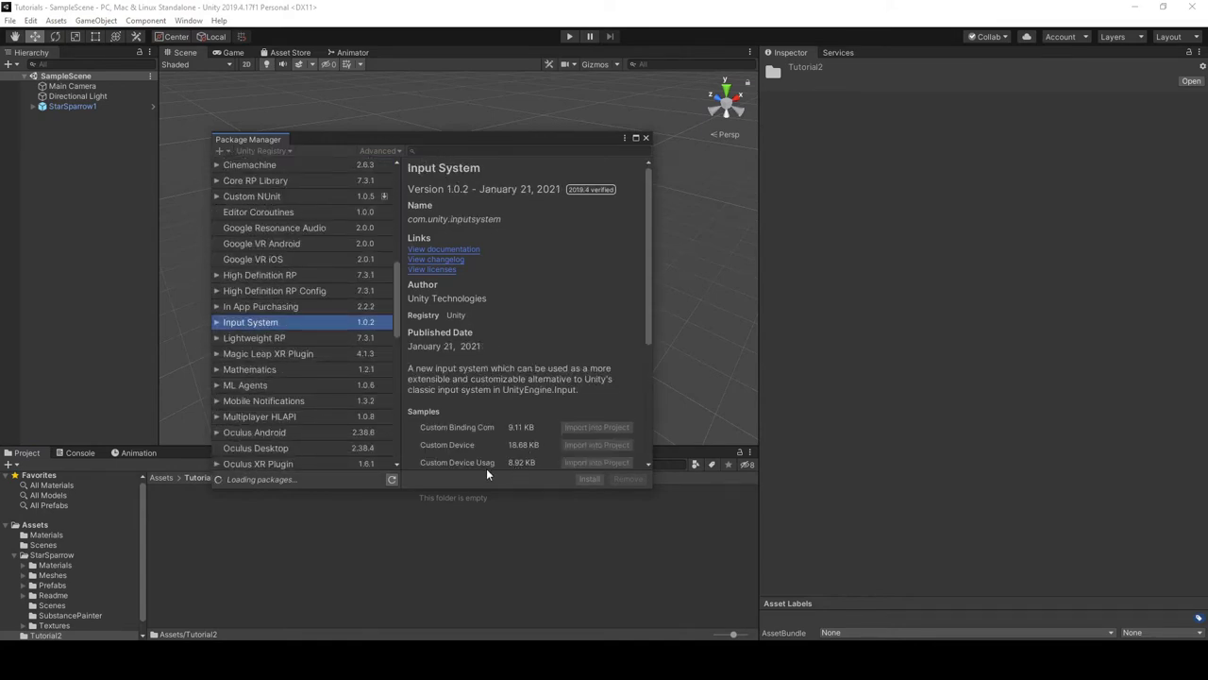
click(587, 479)
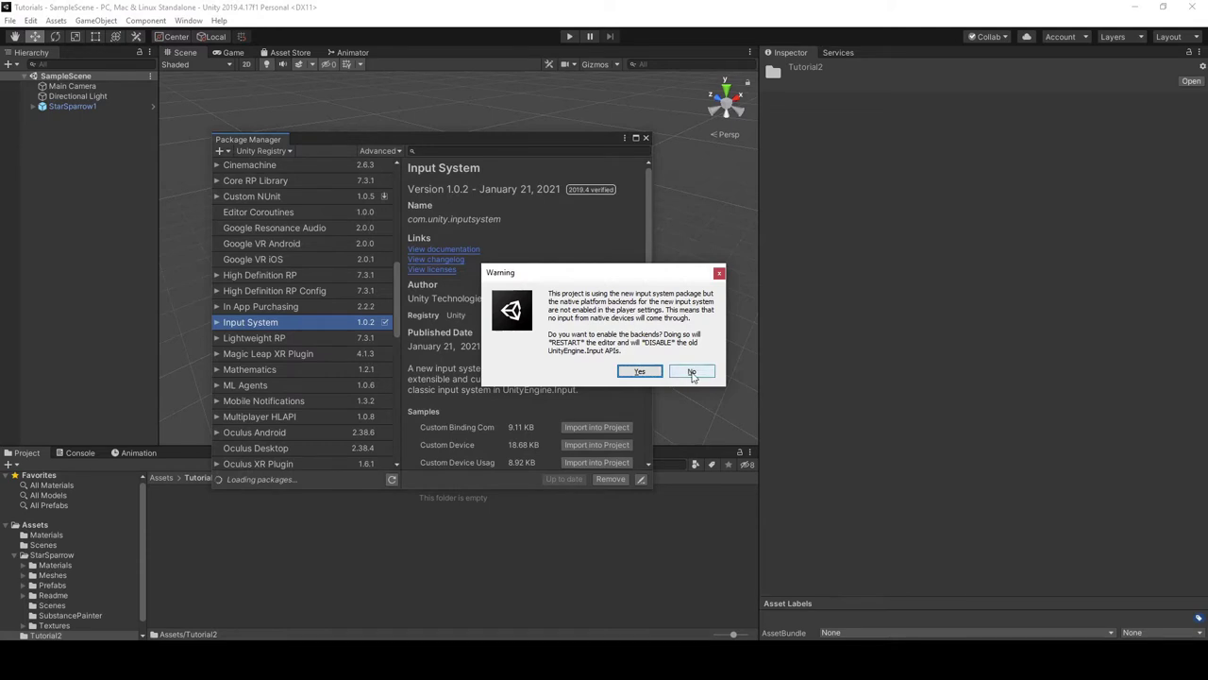
click(691, 372)
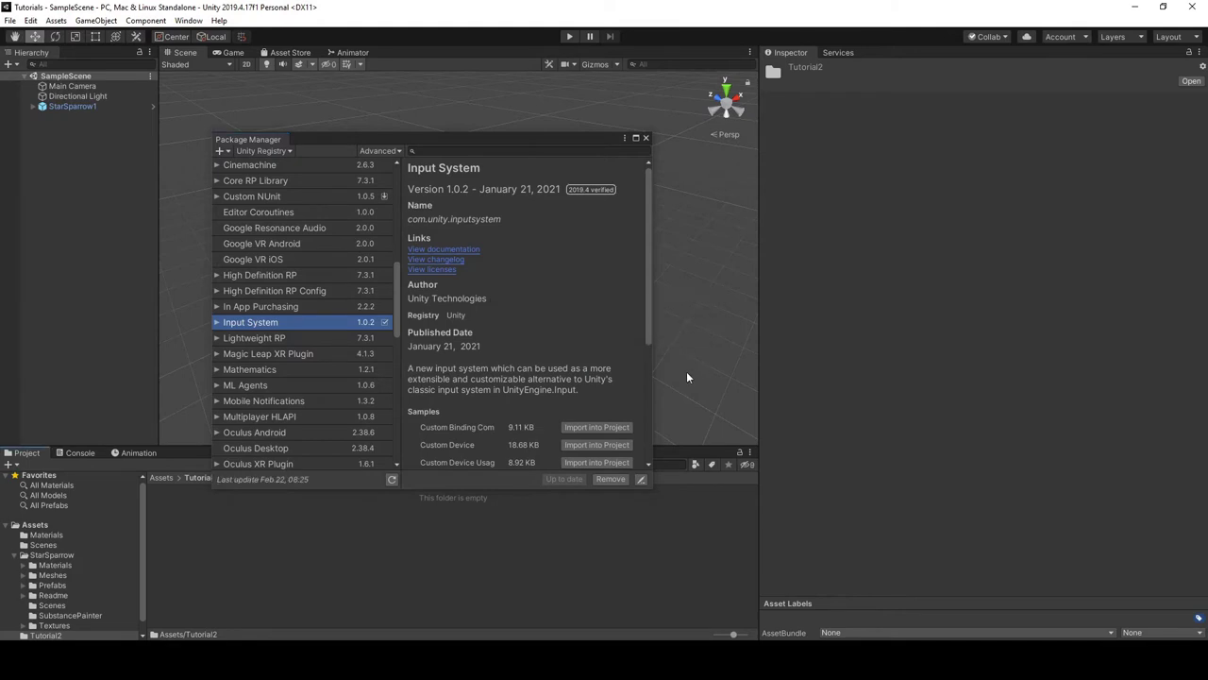
Create an Input System Package settings asset in Project Settings
click(31, 20)
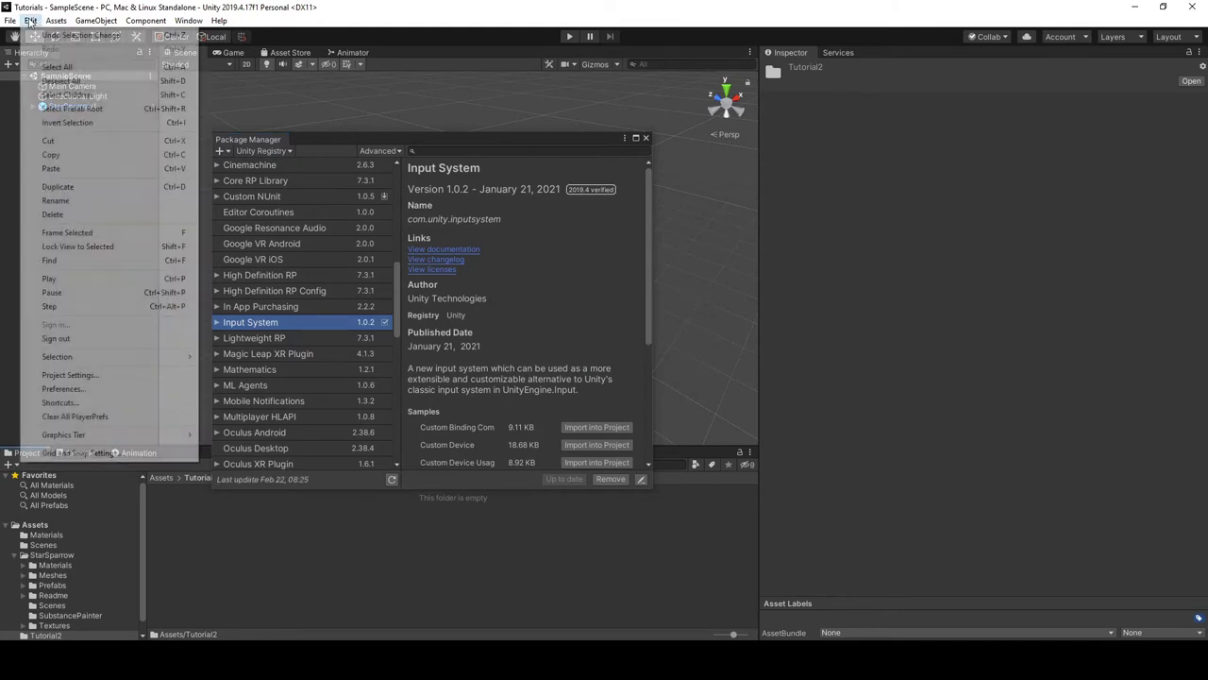
click(81, 375)
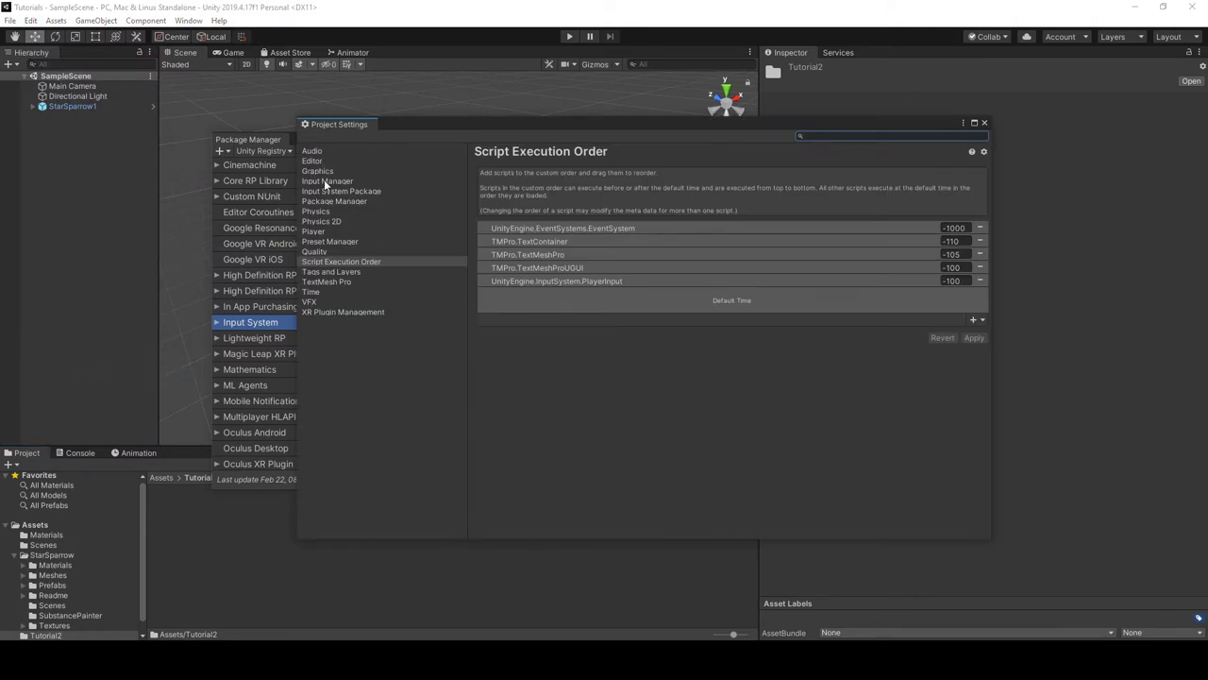
click(327, 181)
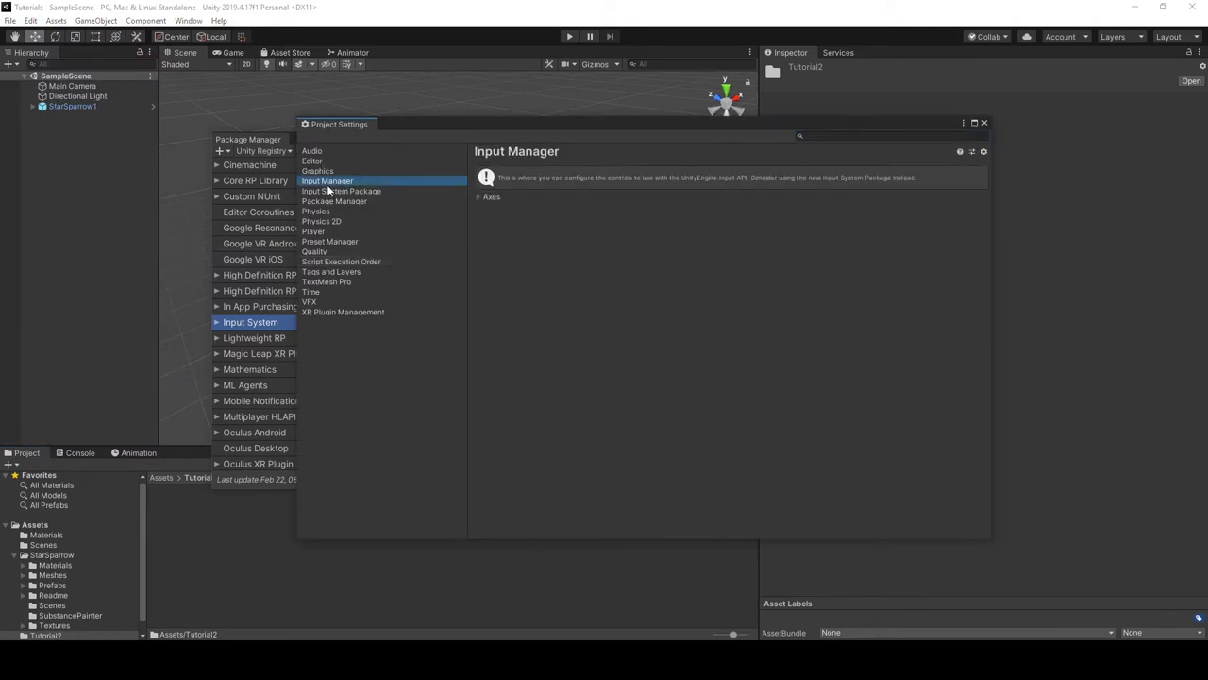
click(340, 192)
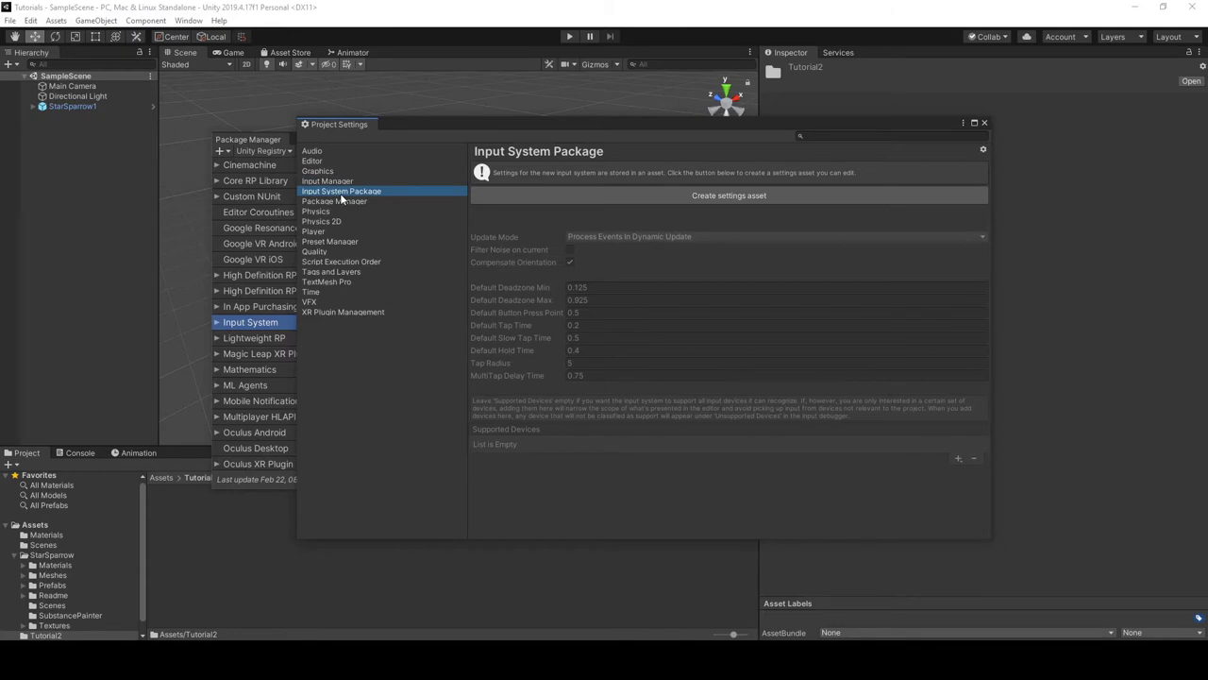
click(724, 196)
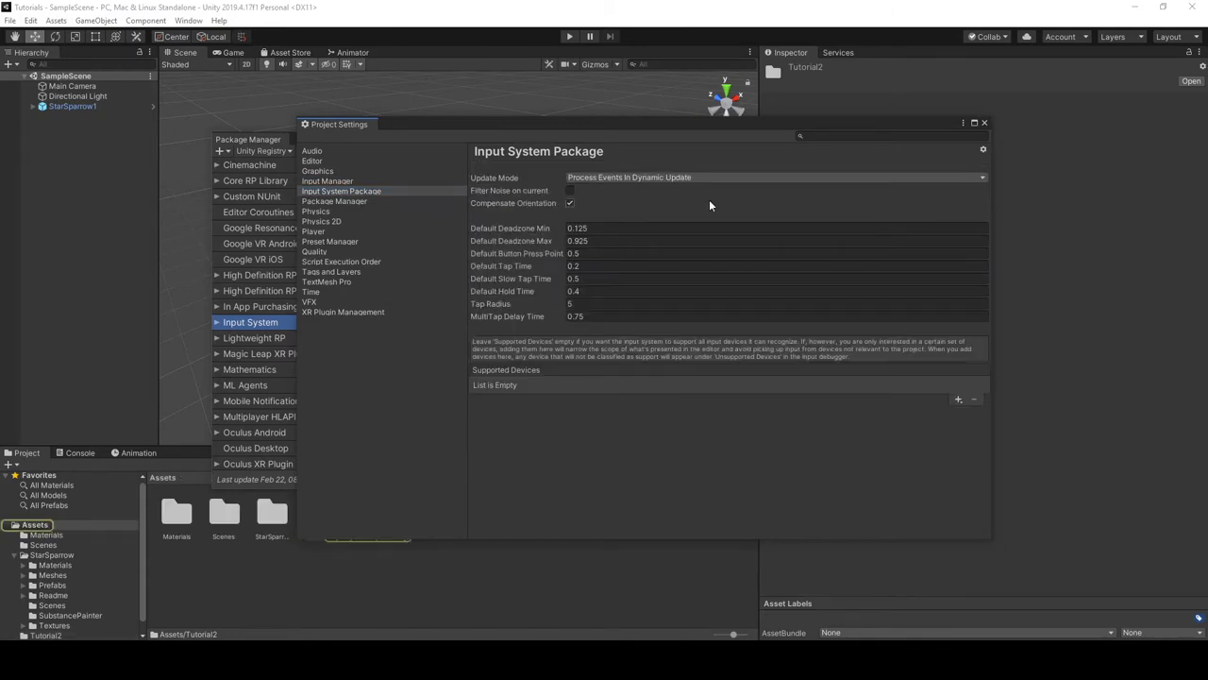
Set Player Active Input Handling to Input System Package (New) and restart the editor
click(314, 231)
scroll(582, 351, down, 1)
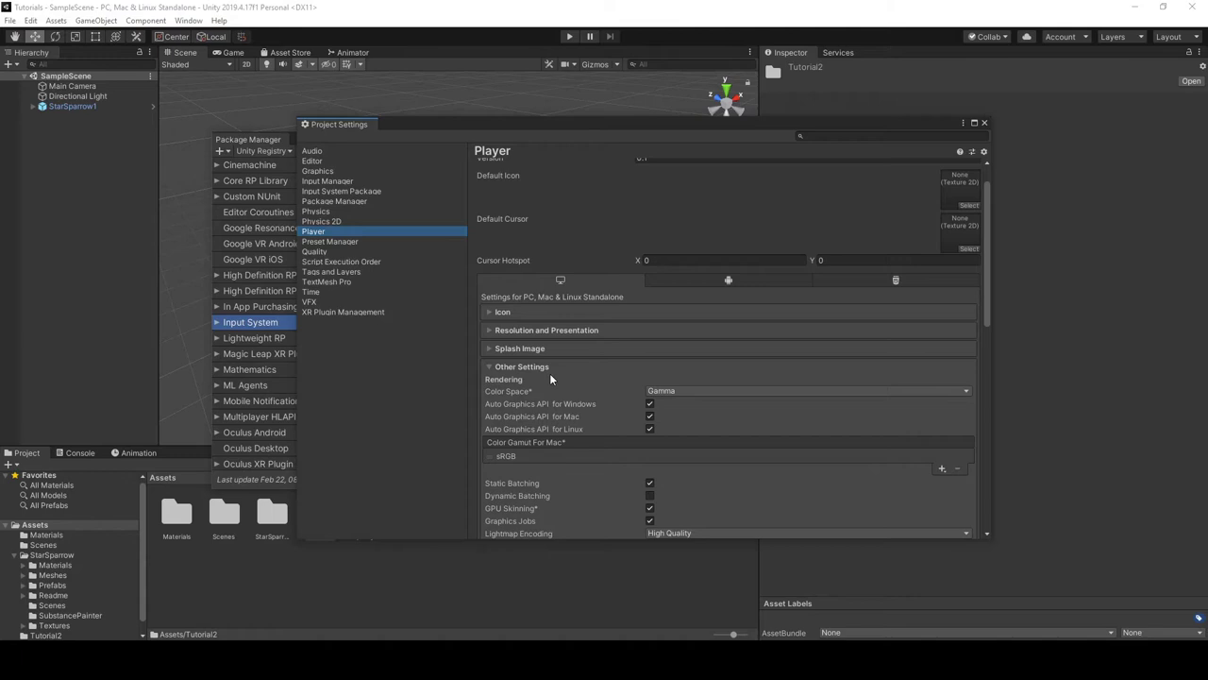
scroll(554, 374, down, 5)
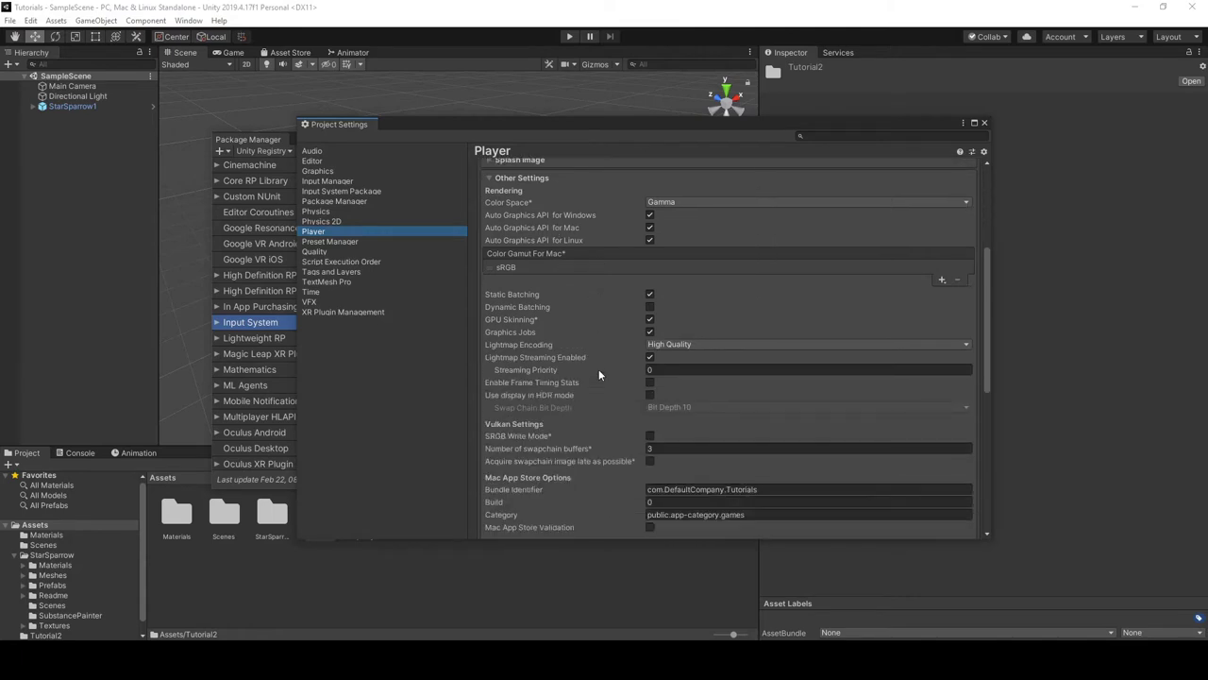
scroll(598, 375, down, 1)
scroll(557, 387, down, 2)
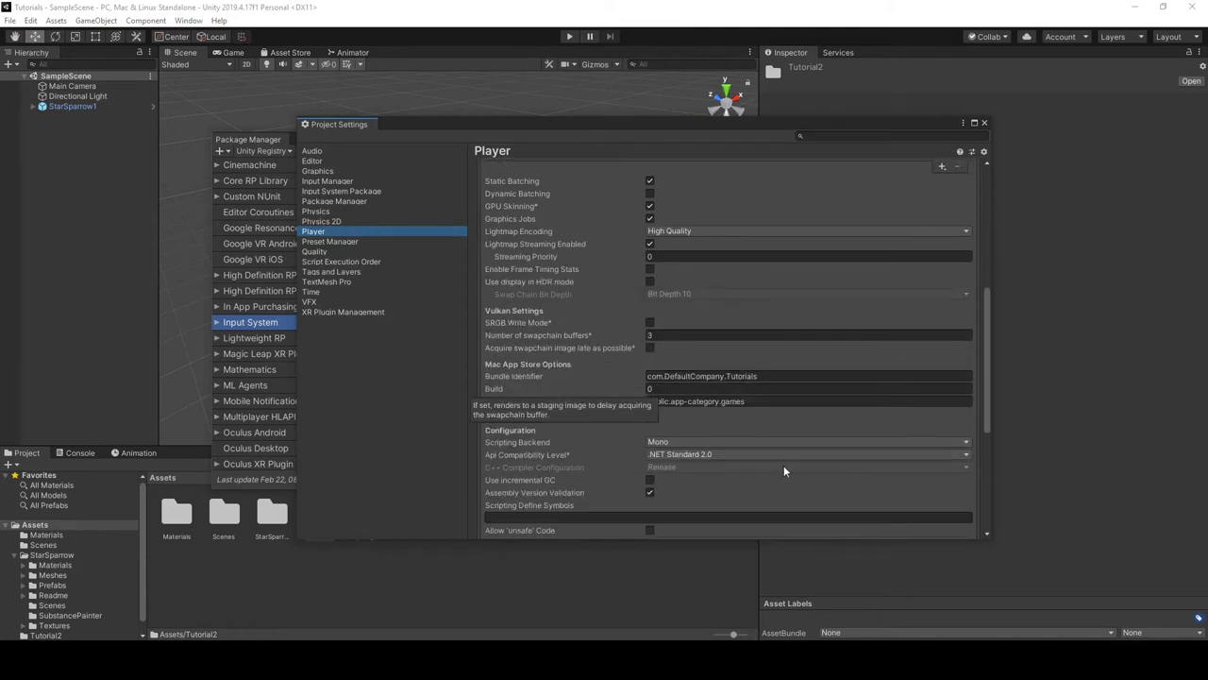
scroll(569, 418, down, 3)
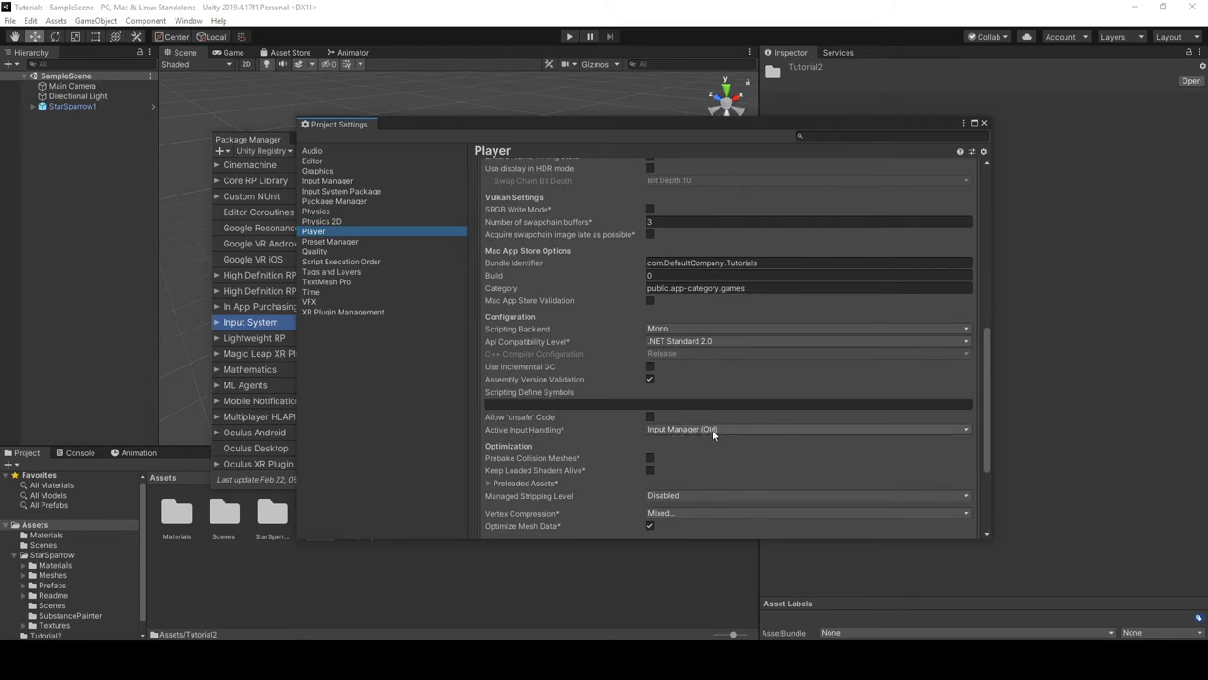
click(712, 430)
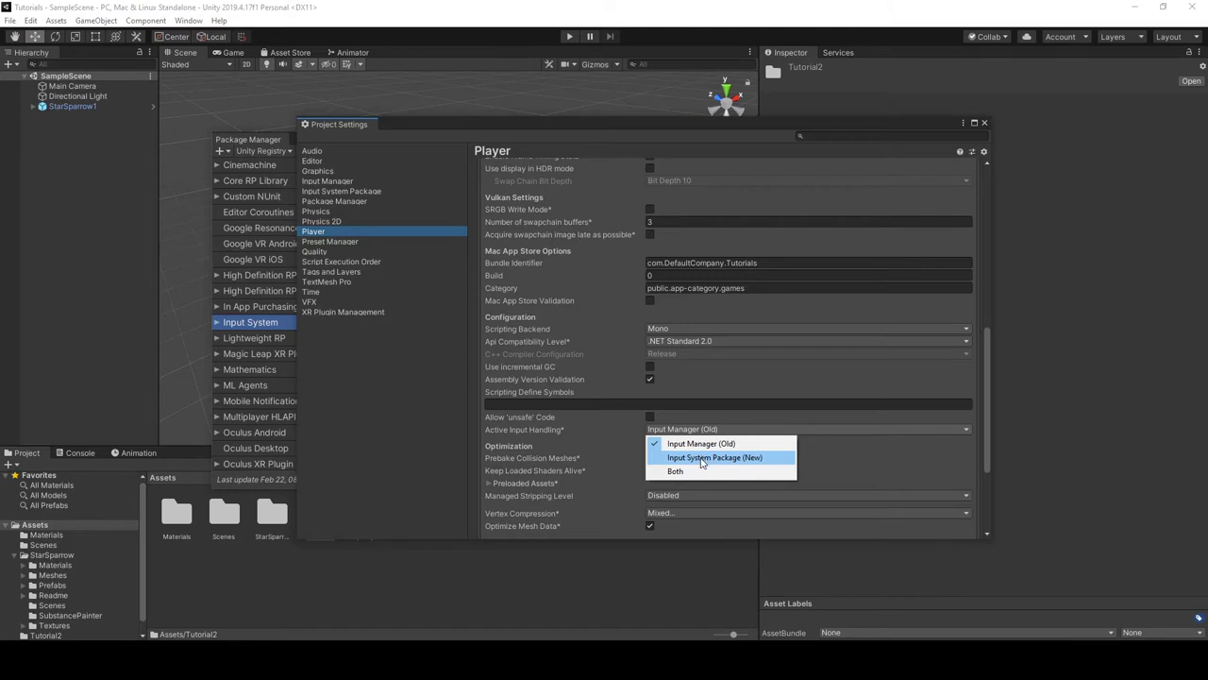
click(700, 458)
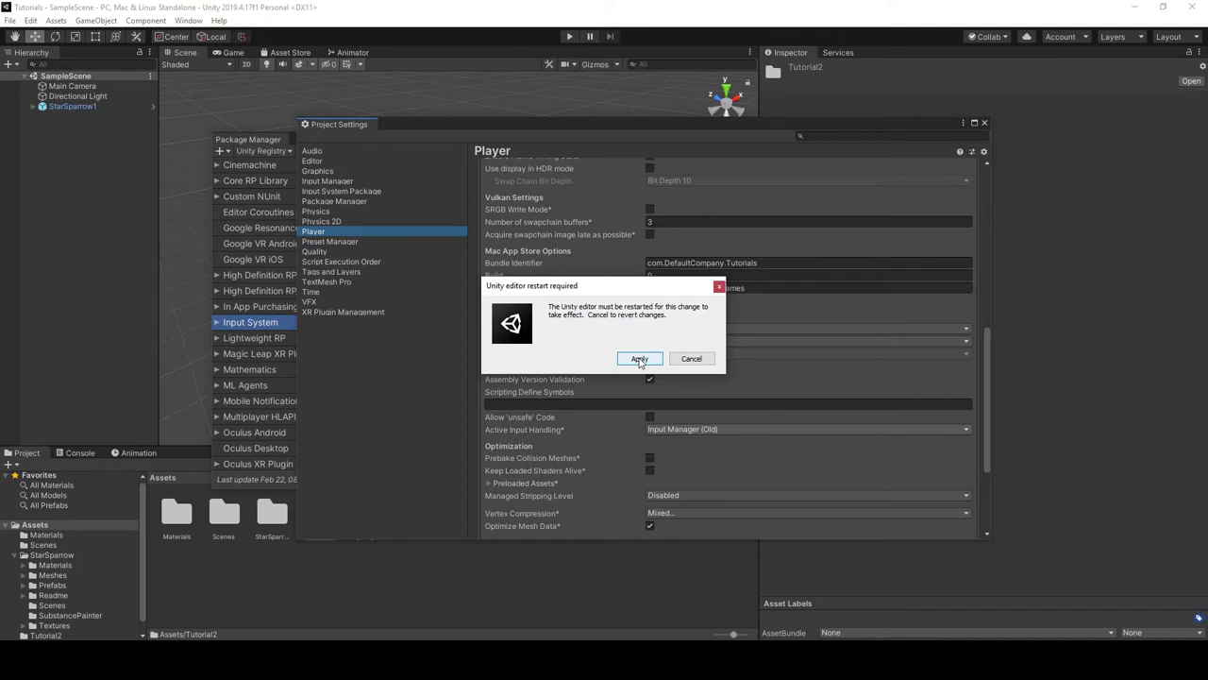
click(639, 358)
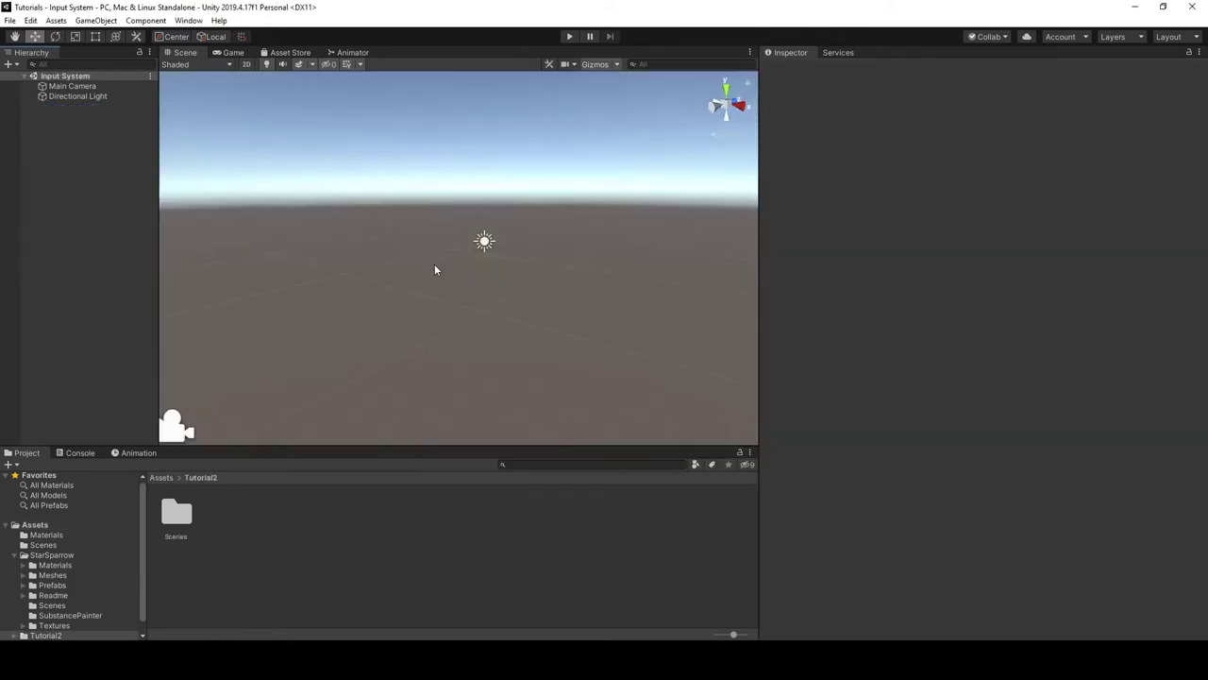
Add a Capsule and a Plane to the scene
right_click(108, 152)
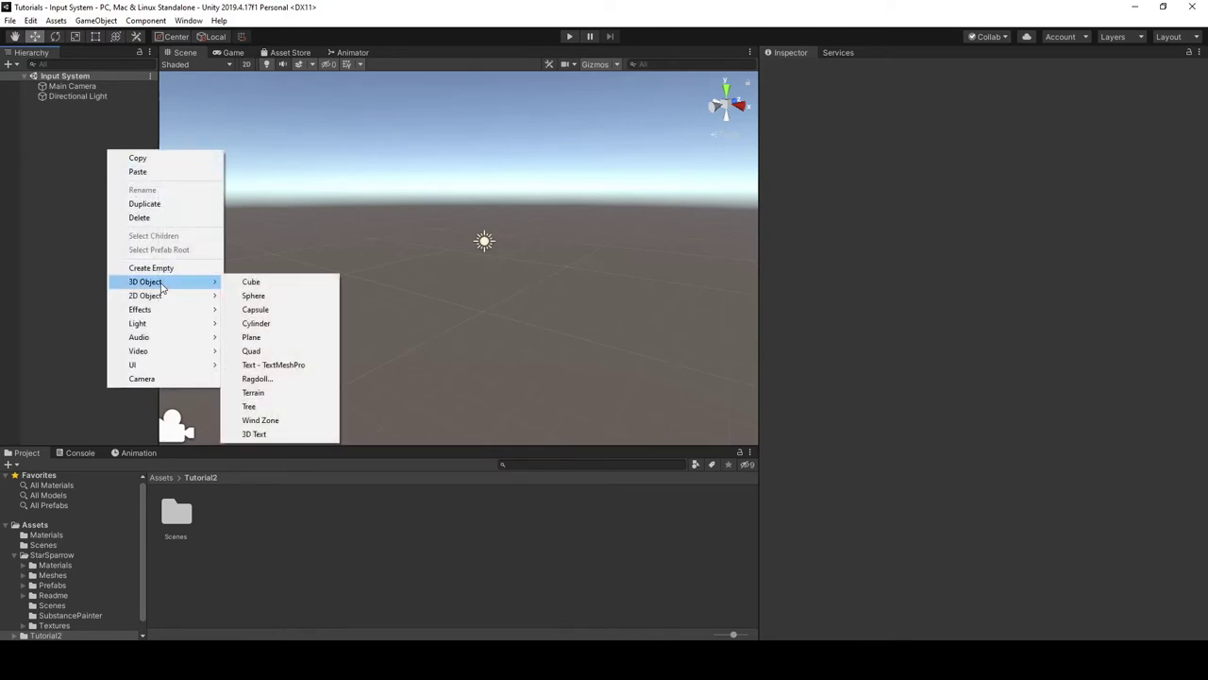
mouse_move(159, 283)
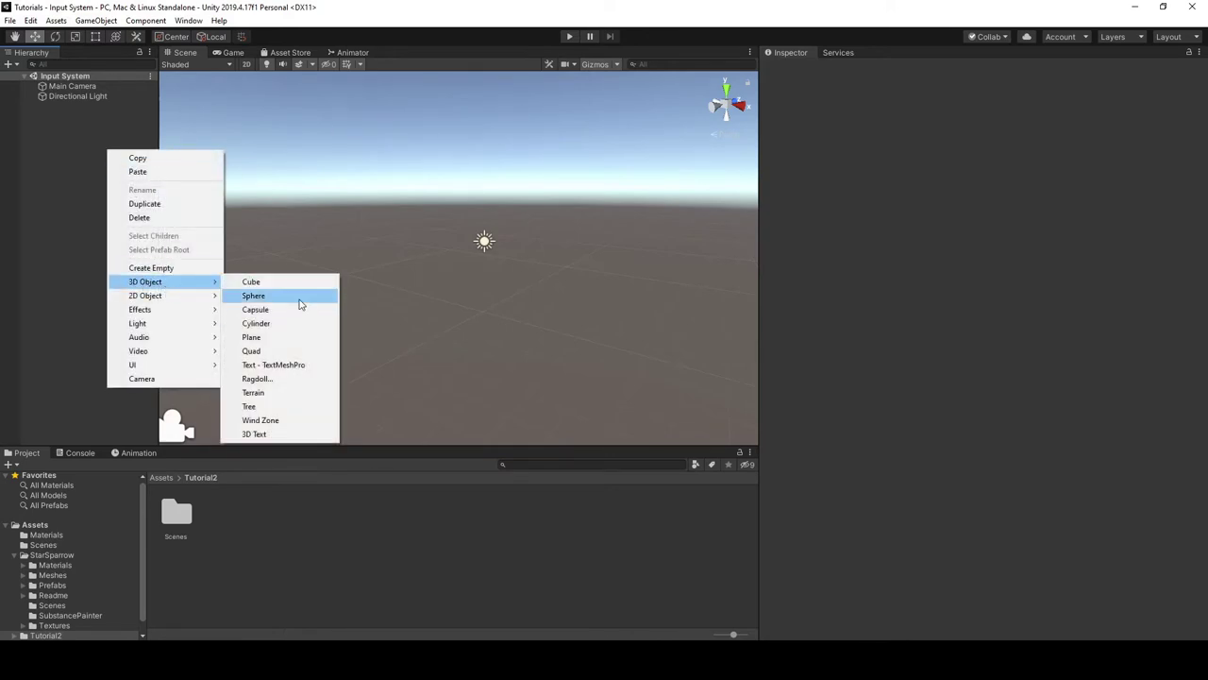
click(284, 311)
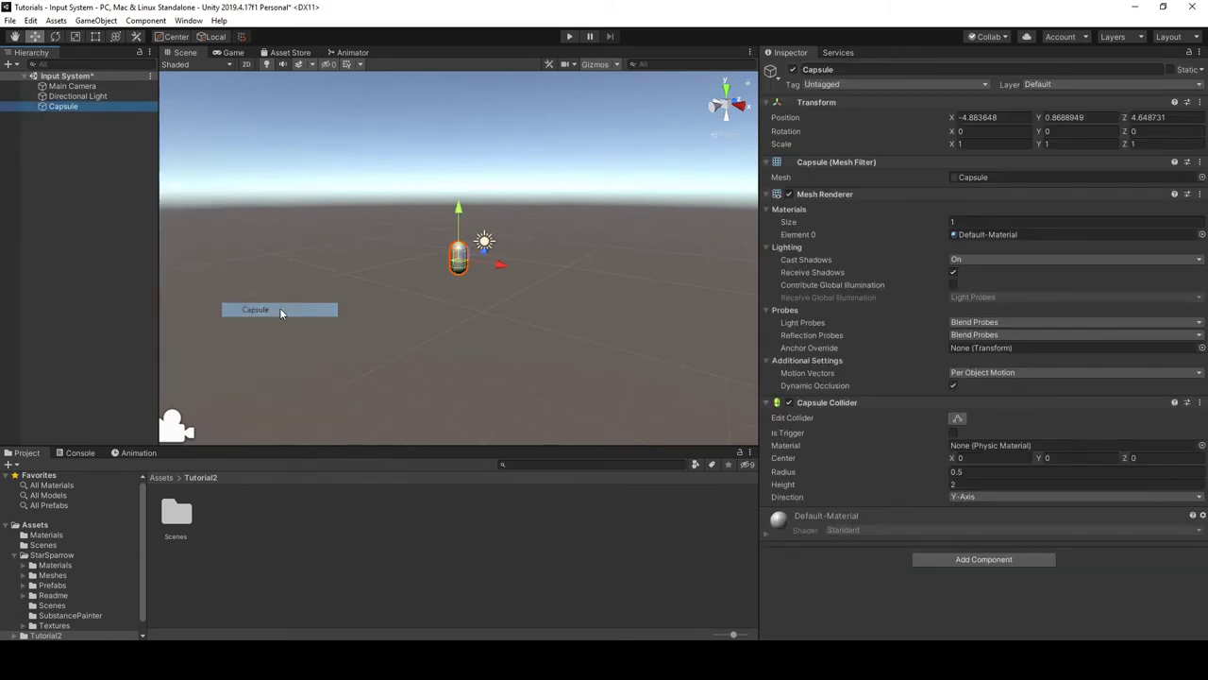
right_click(80, 161)
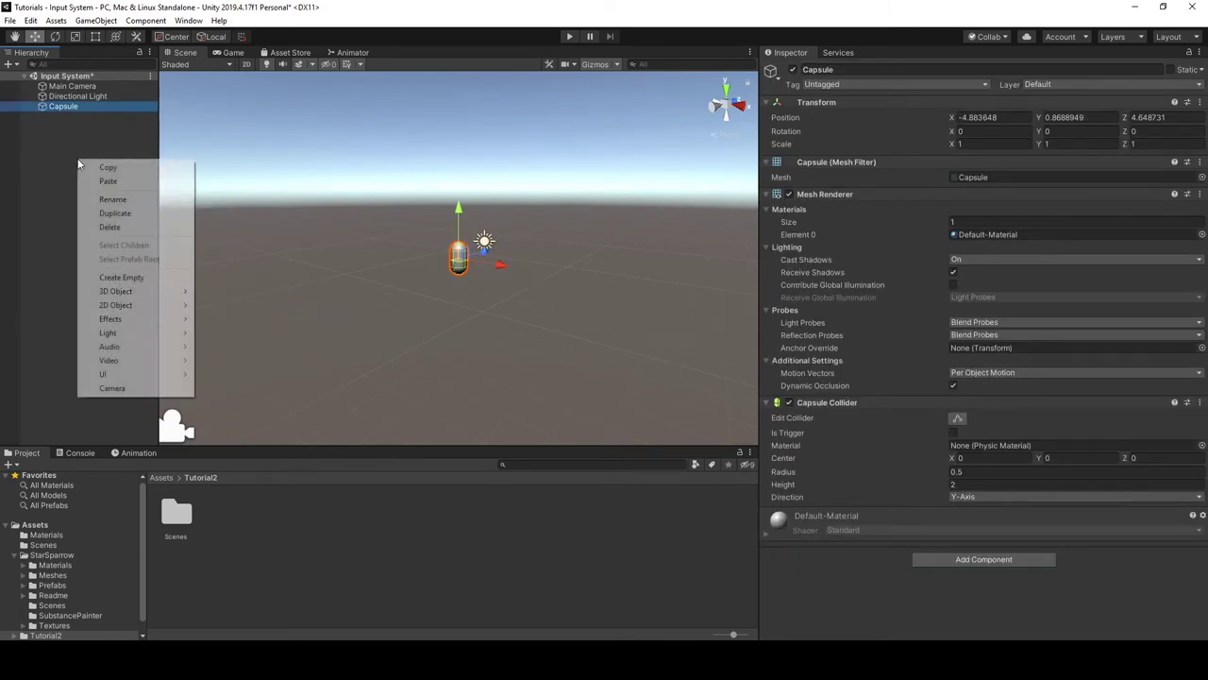
mouse_move(151, 291)
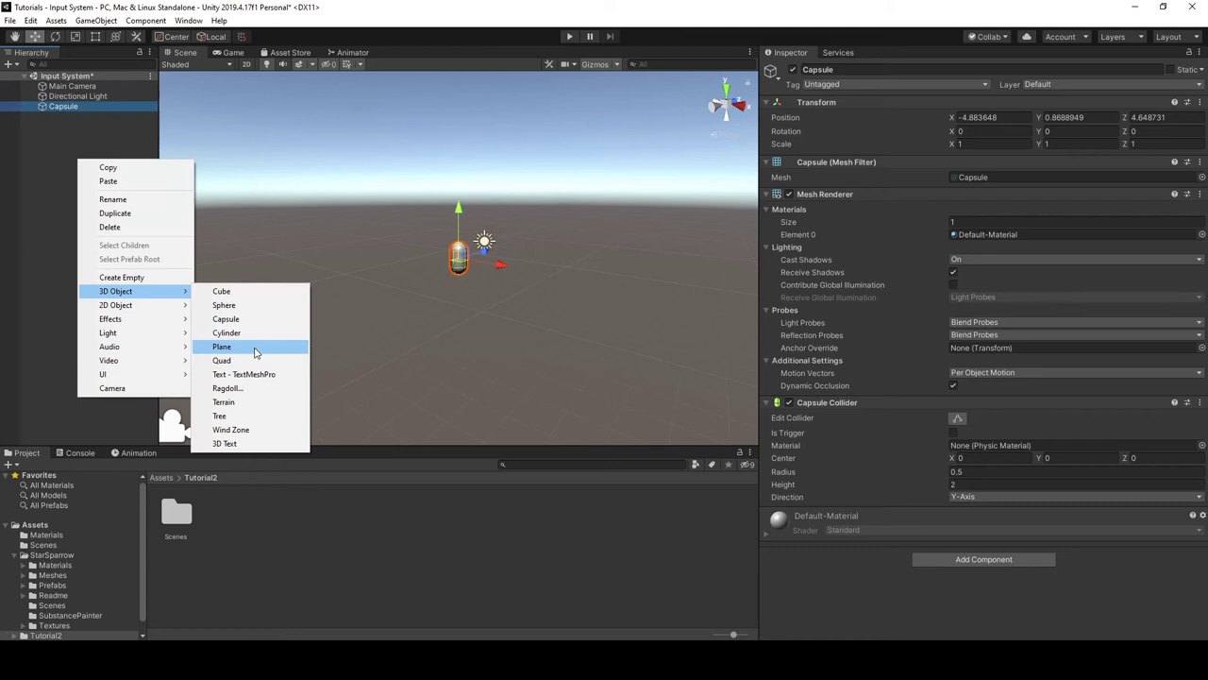
click(256, 348)
Reset both transforms to the origin and raise the Capsule to Y 1.04
right_click(817, 104)
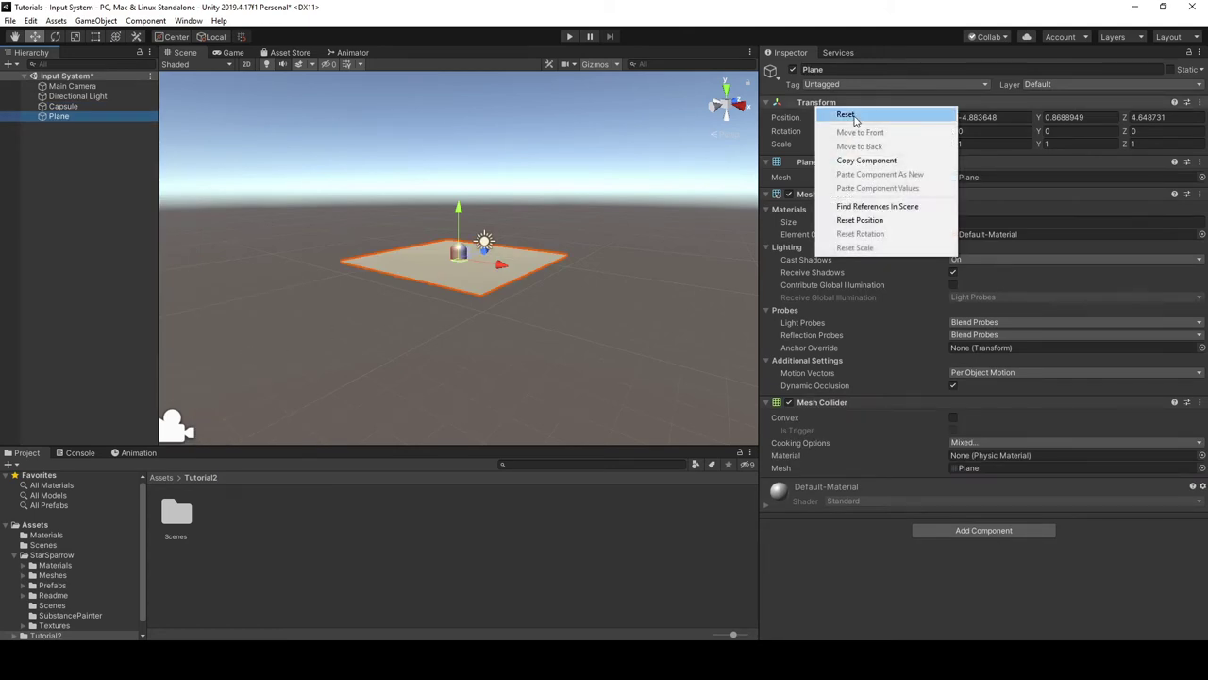
click(848, 114)
click(86, 106)
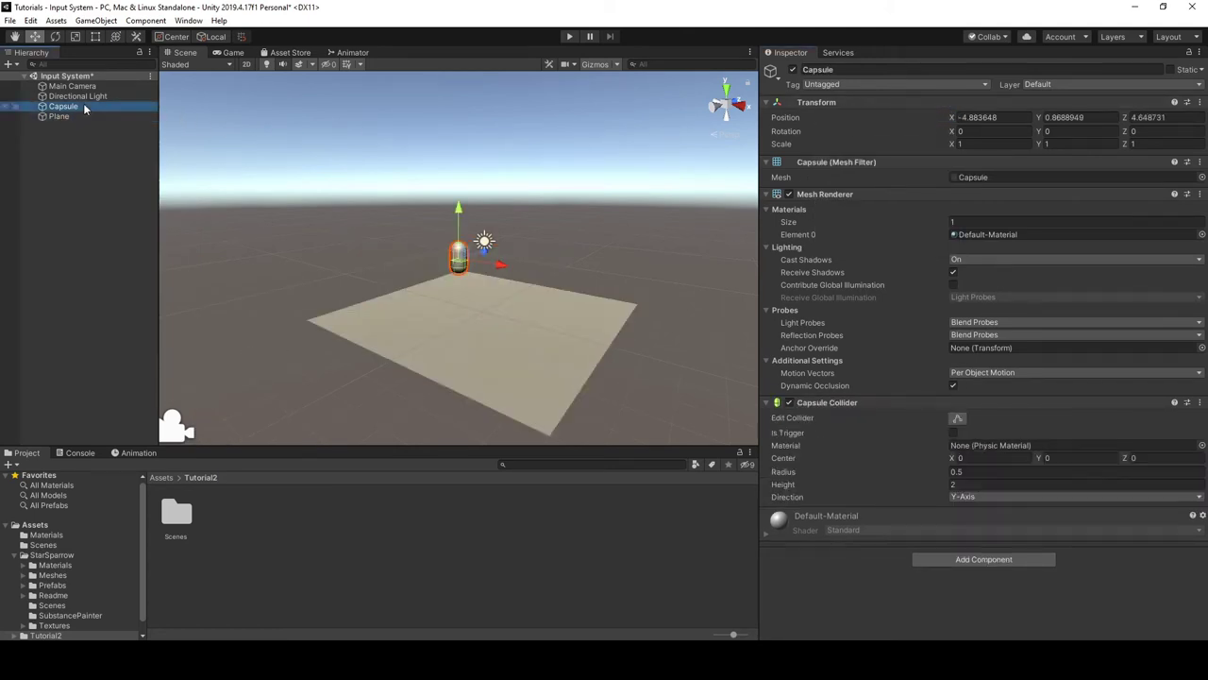
right_click(818, 105)
click(847, 114)
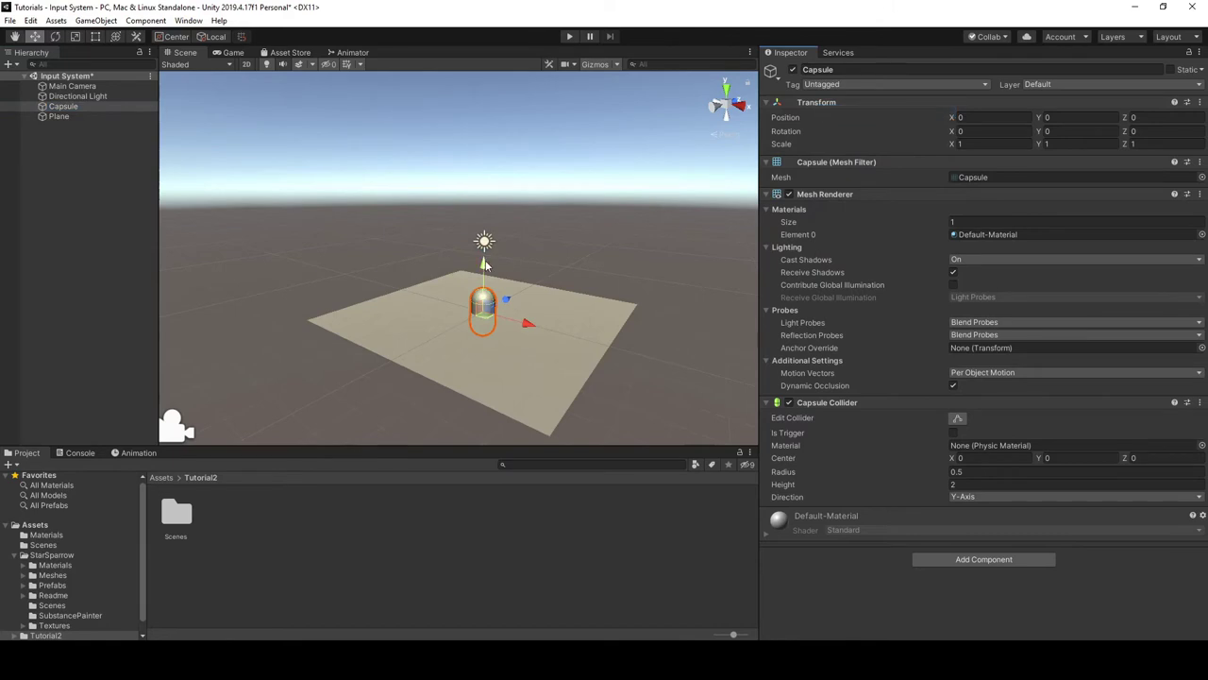
drag(485, 266, 490, 242)
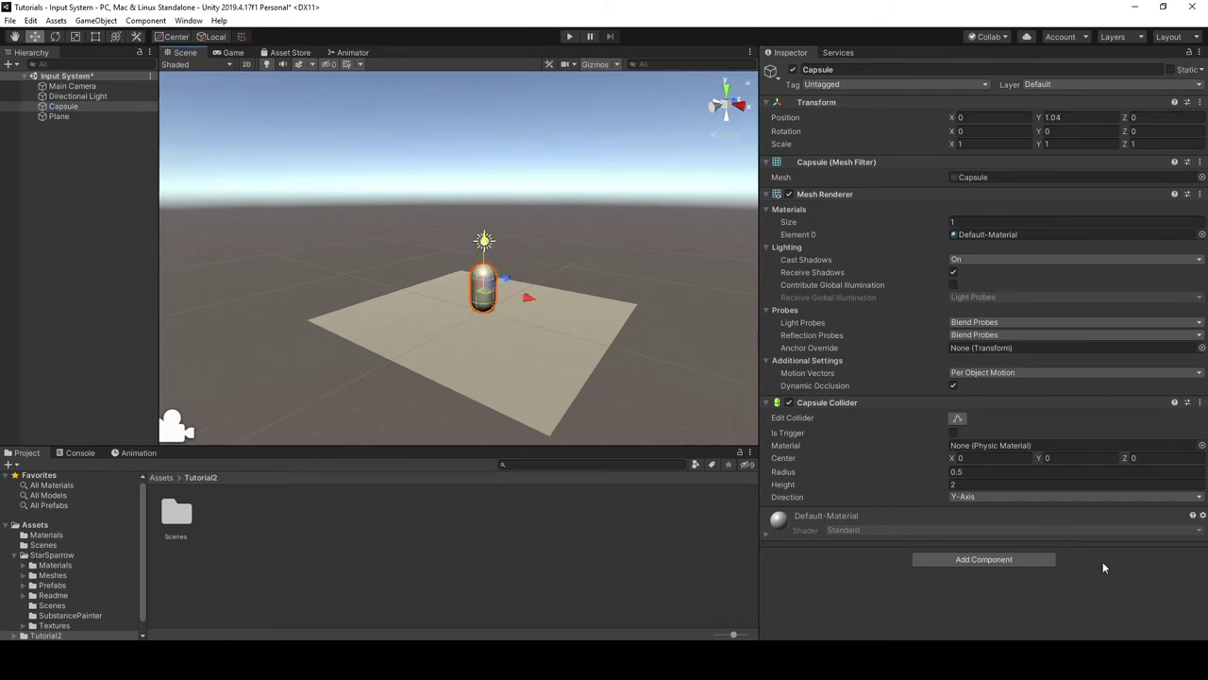
Add a Rigidbody component to the Capsule
click(978, 561)
text(rigid)
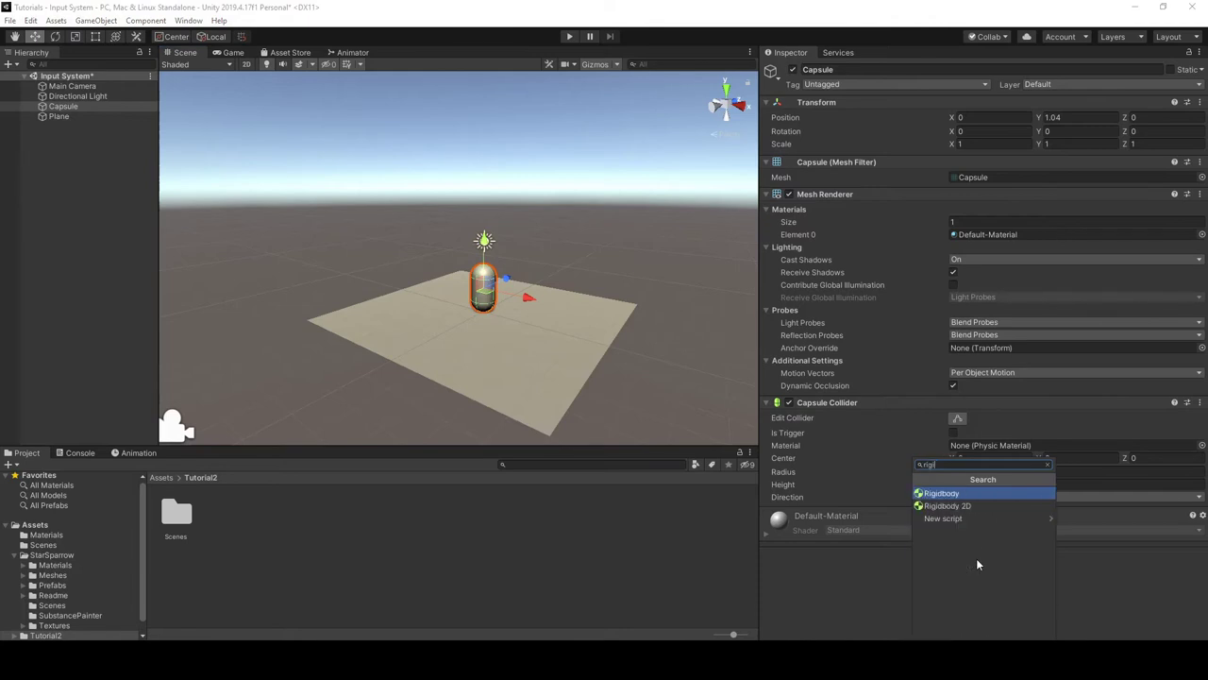
key(Return)
scroll(887, 557, down, 5)
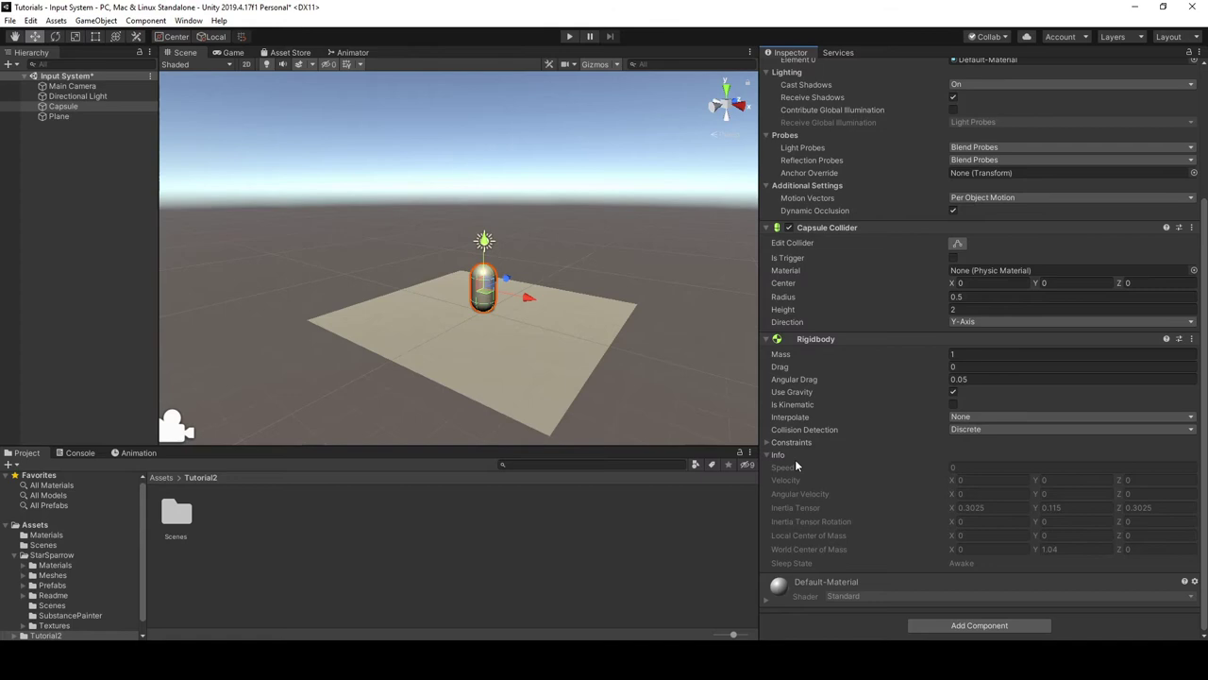
Freeze the Rigidbody's rotation on the X, Y and Z axes
click(769, 442)
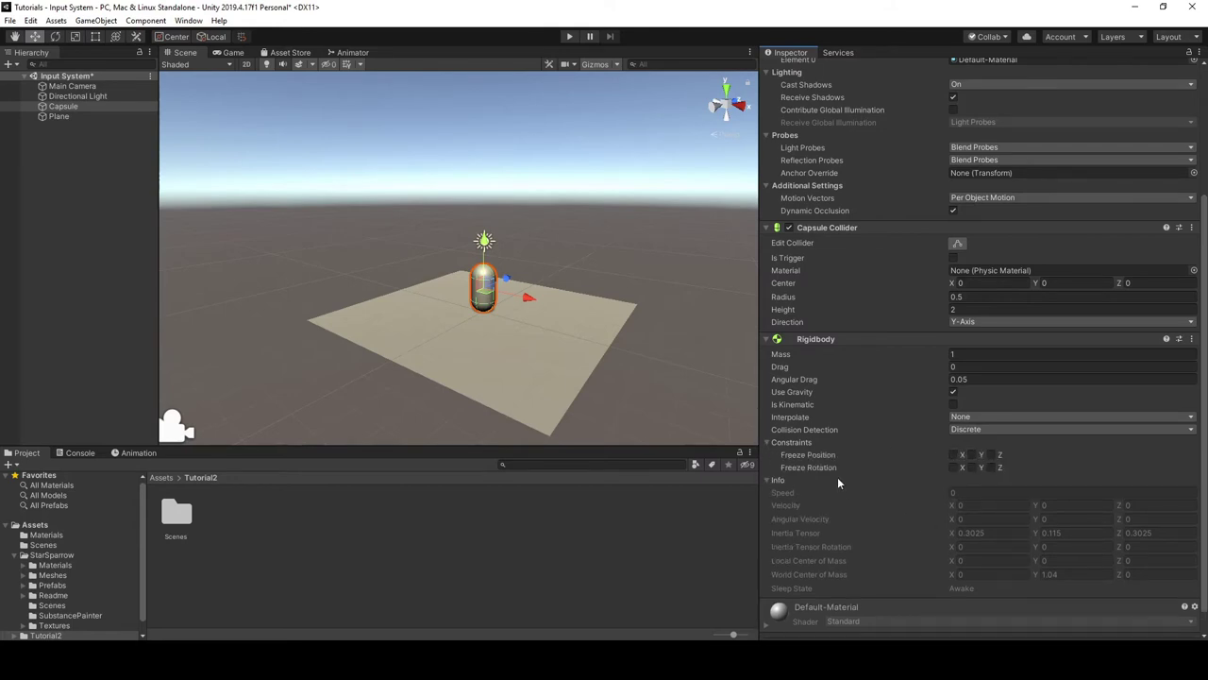
click(990, 467)
click(972, 467)
click(954, 467)
Parent the Main Camera under the Capsule
click(72, 86)
drag(71, 107, 62, 106)
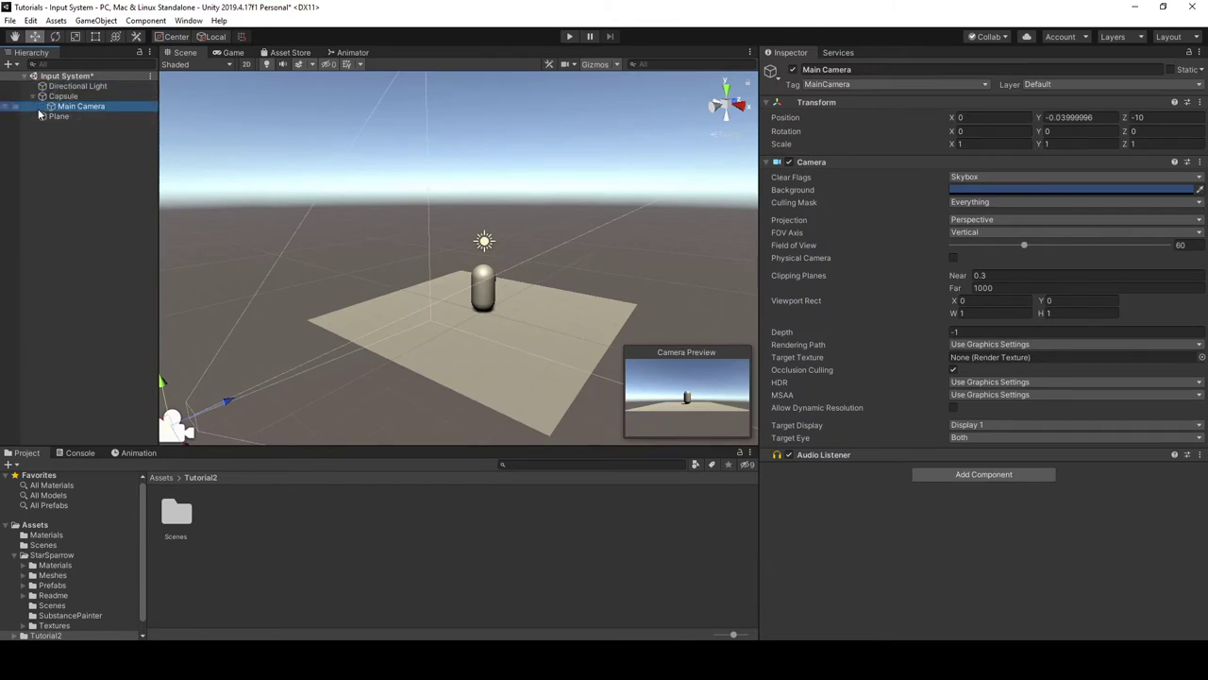
click(62, 96)
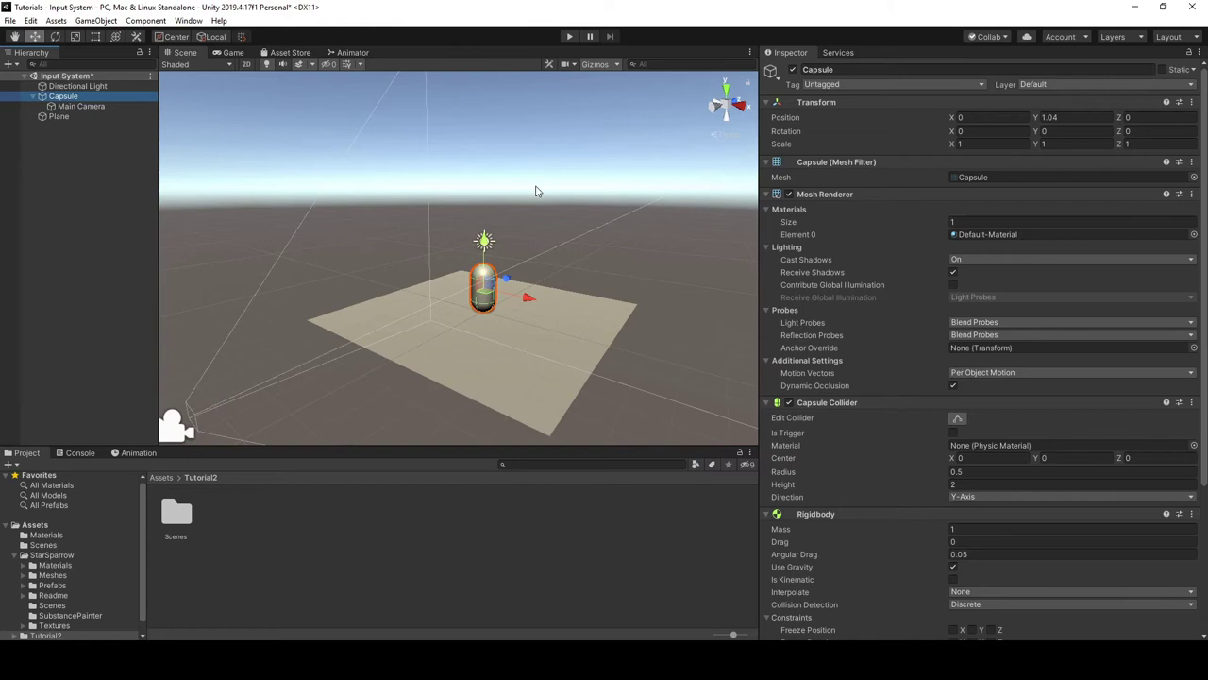
Move the Main Camera to 0, 1.64, -6.24, just above and behind the Capsule
right_drag(539, 189, 139, 121)
click(81, 106)
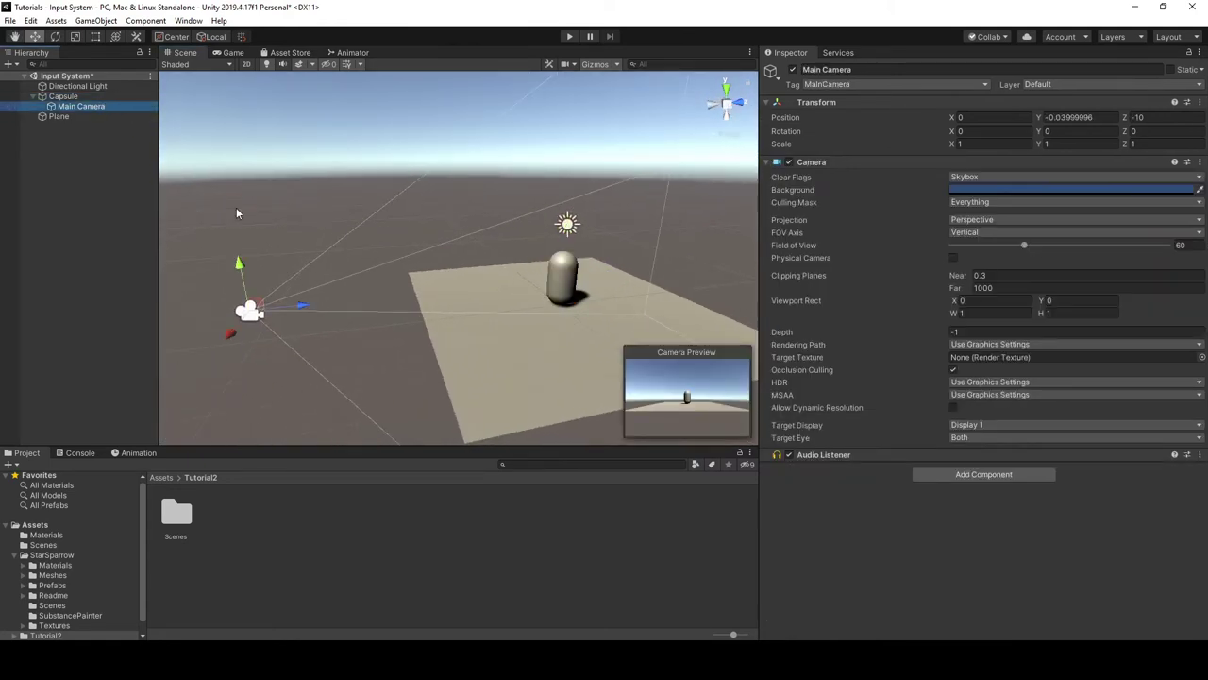
drag(244, 263, 245, 216)
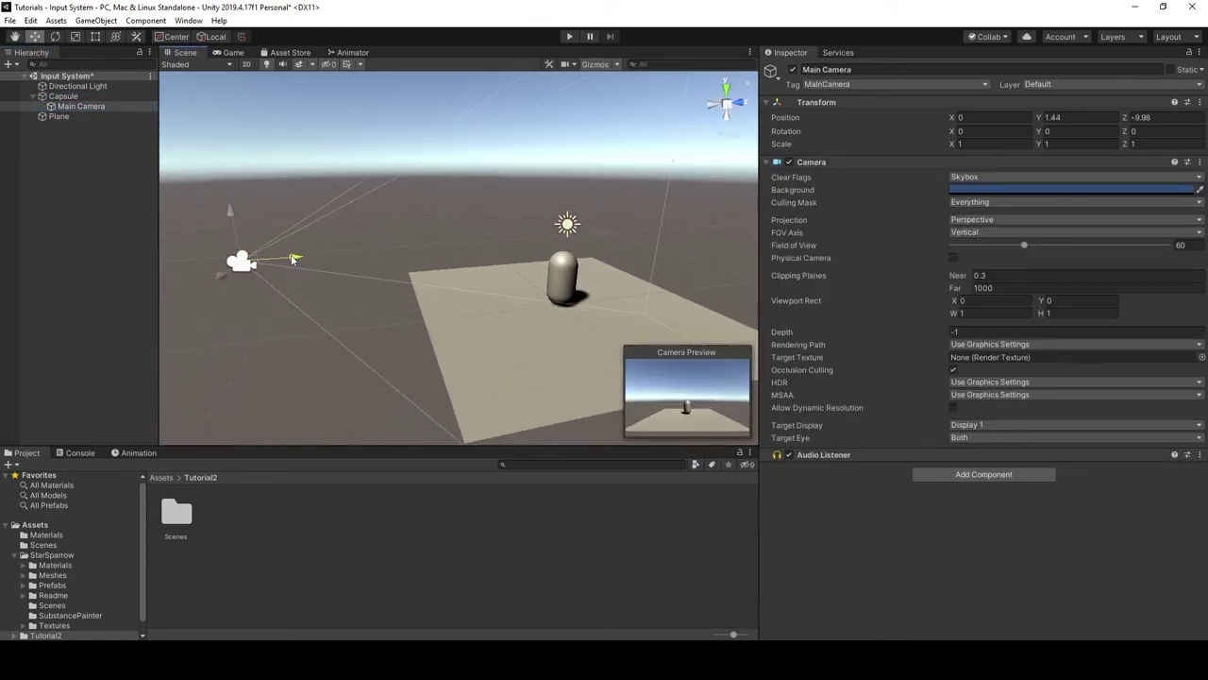
drag(300, 267, 432, 255)
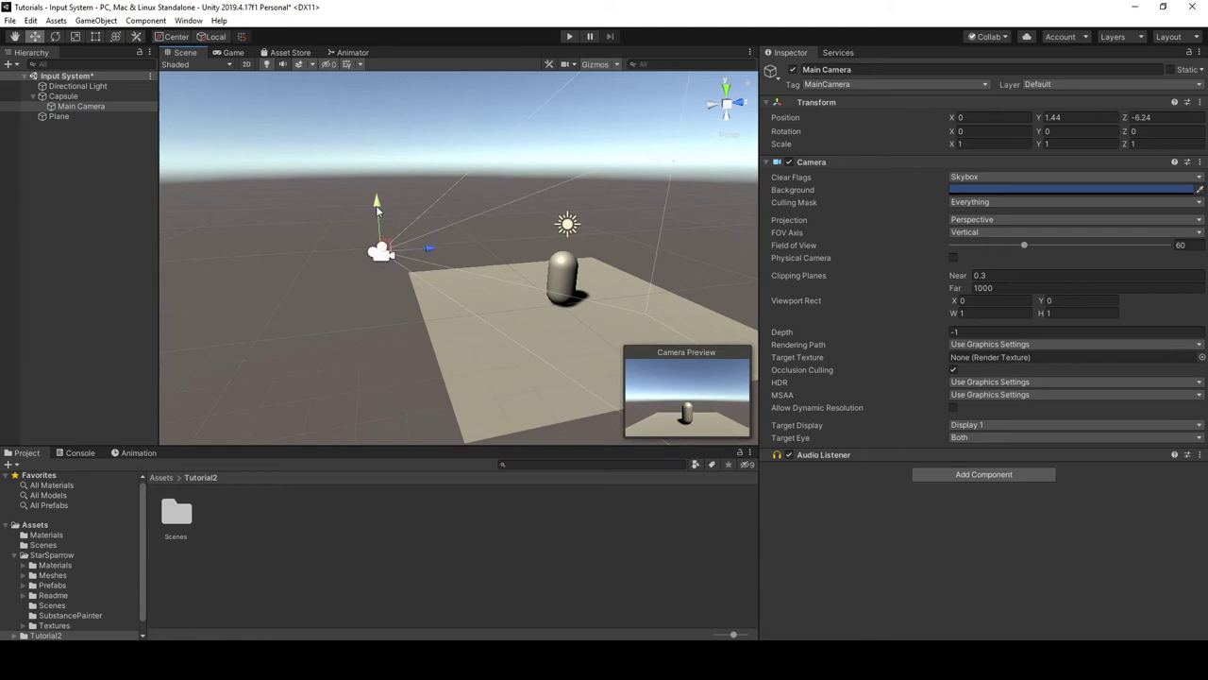
drag(378, 211, 378, 203)
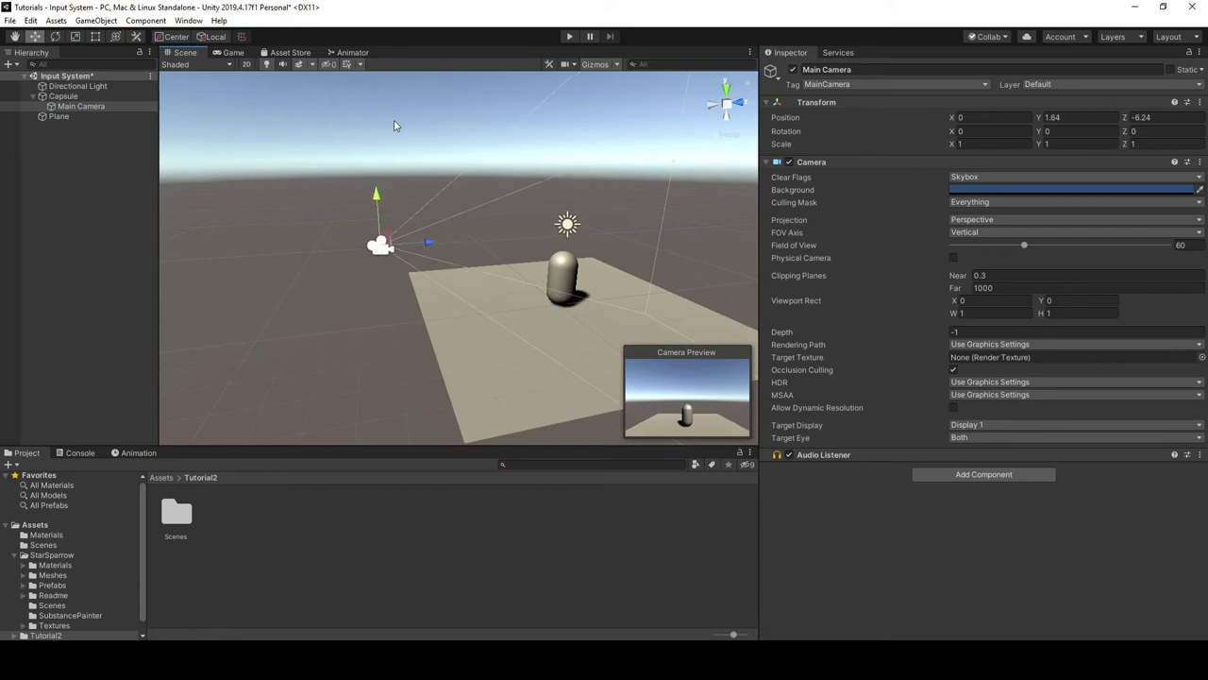
Create a Prefabs folder in Tutorial2 and open it
right_click(239, 539)
mouse_move(313, 224)
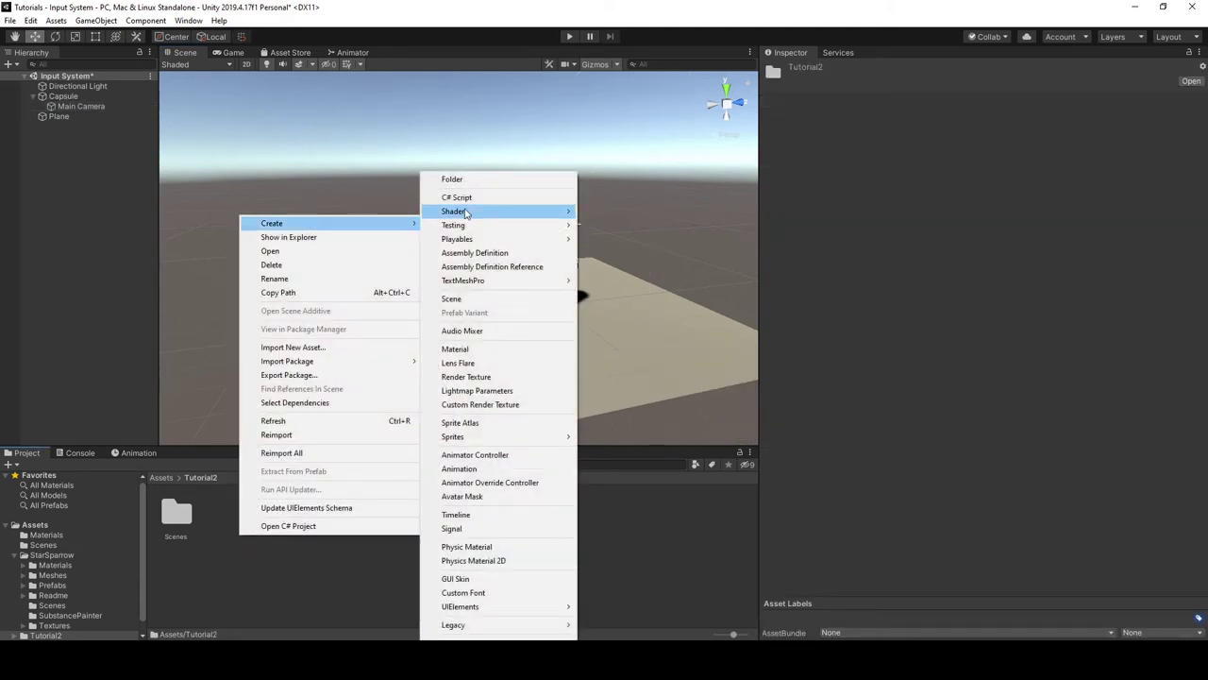
click(479, 180)
text(Prefabs)
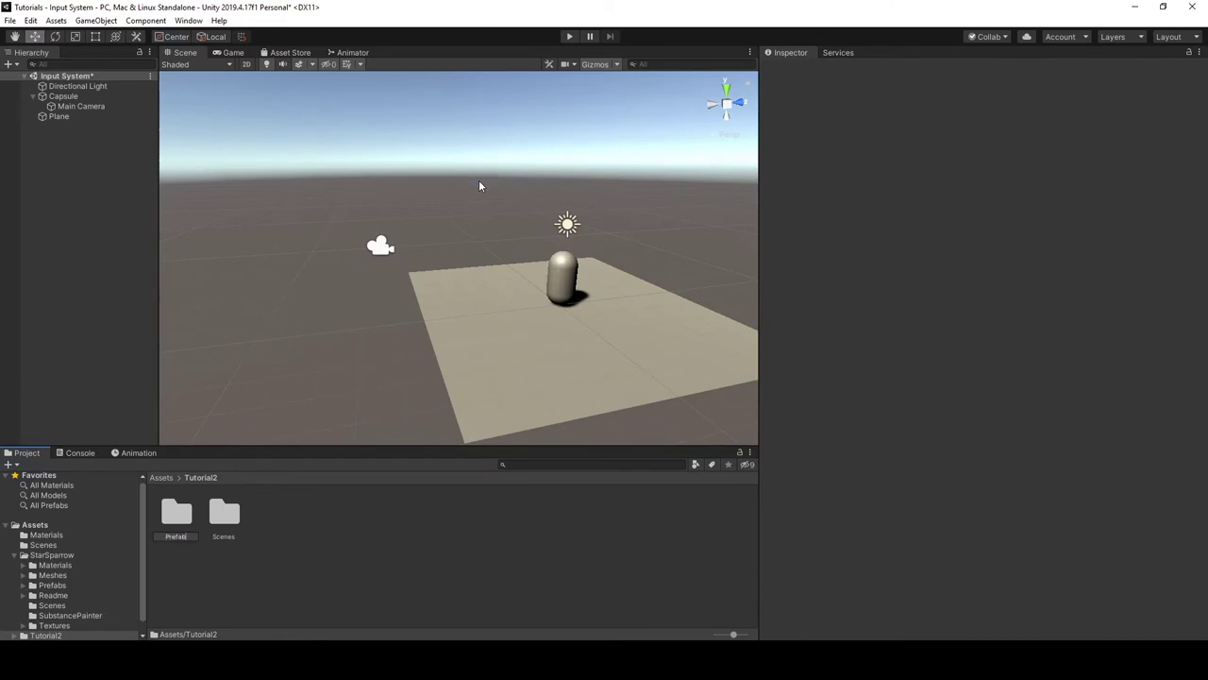
key(Return)
double_click(176, 515)
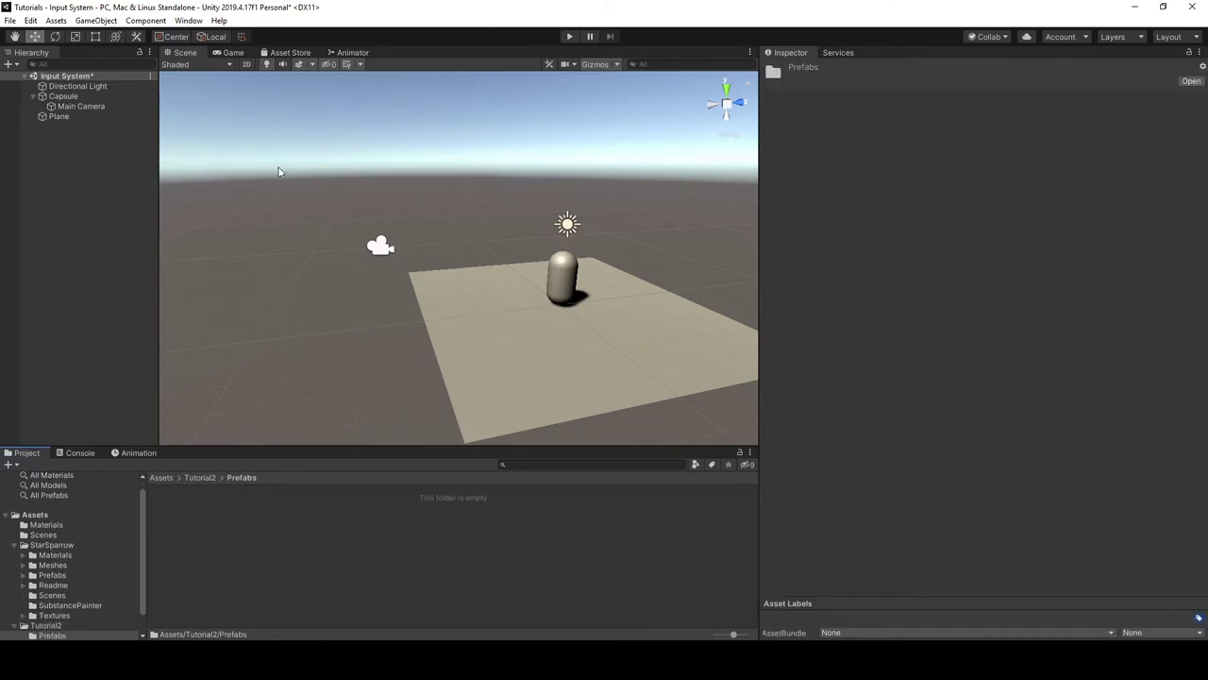
Rename the Capsule to Player and save it as a prefab in Prefabs
click(65, 97)
key(F2)
text(Player)
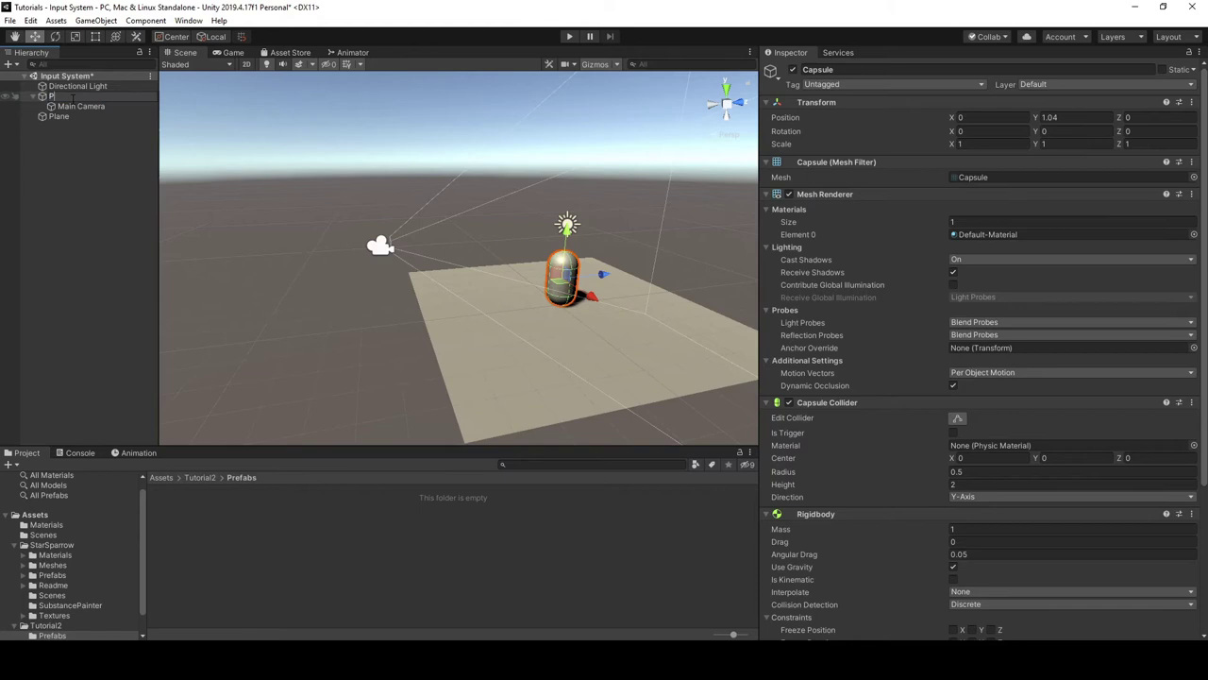
key(Return)
drag(64, 97, 211, 529)
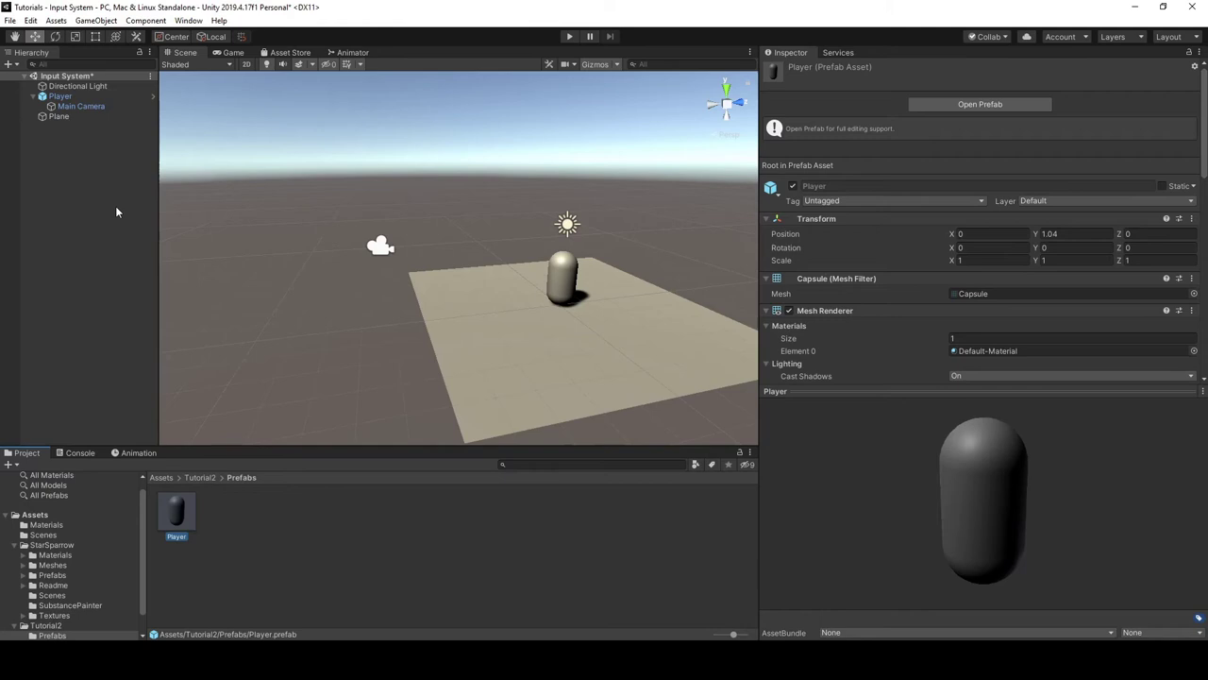
Create an empty GameObject with a Player Input Manager component
right_click(68, 154)
click(111, 272)
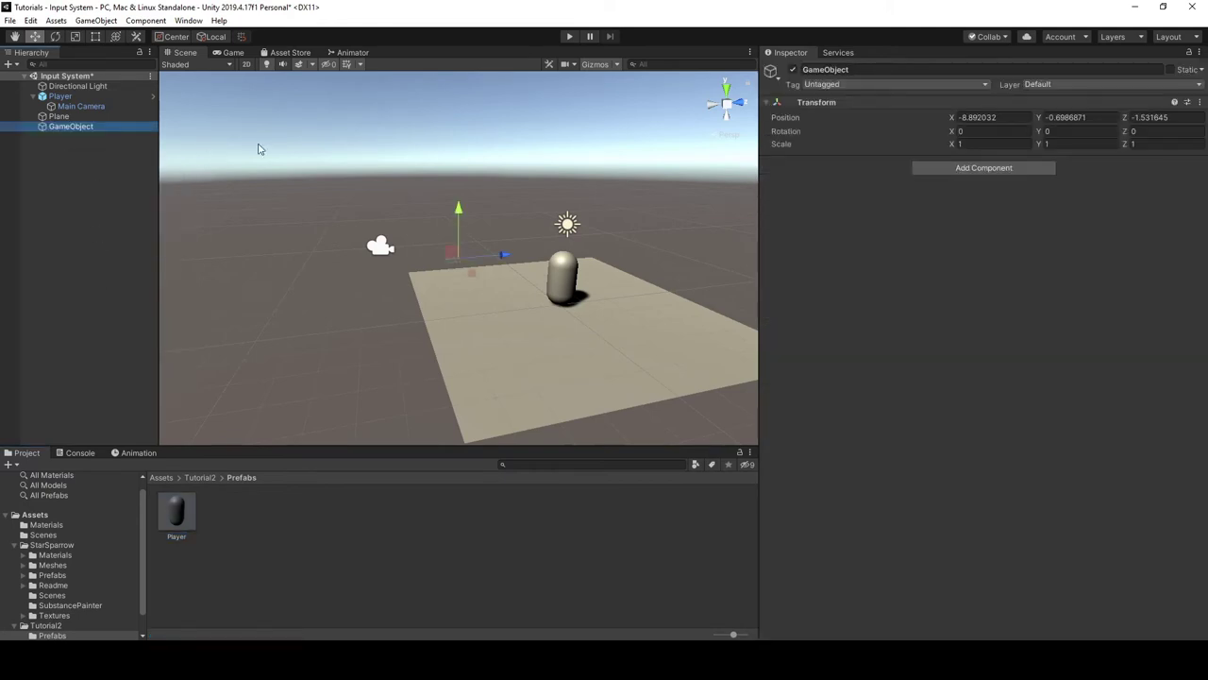
click(931, 169)
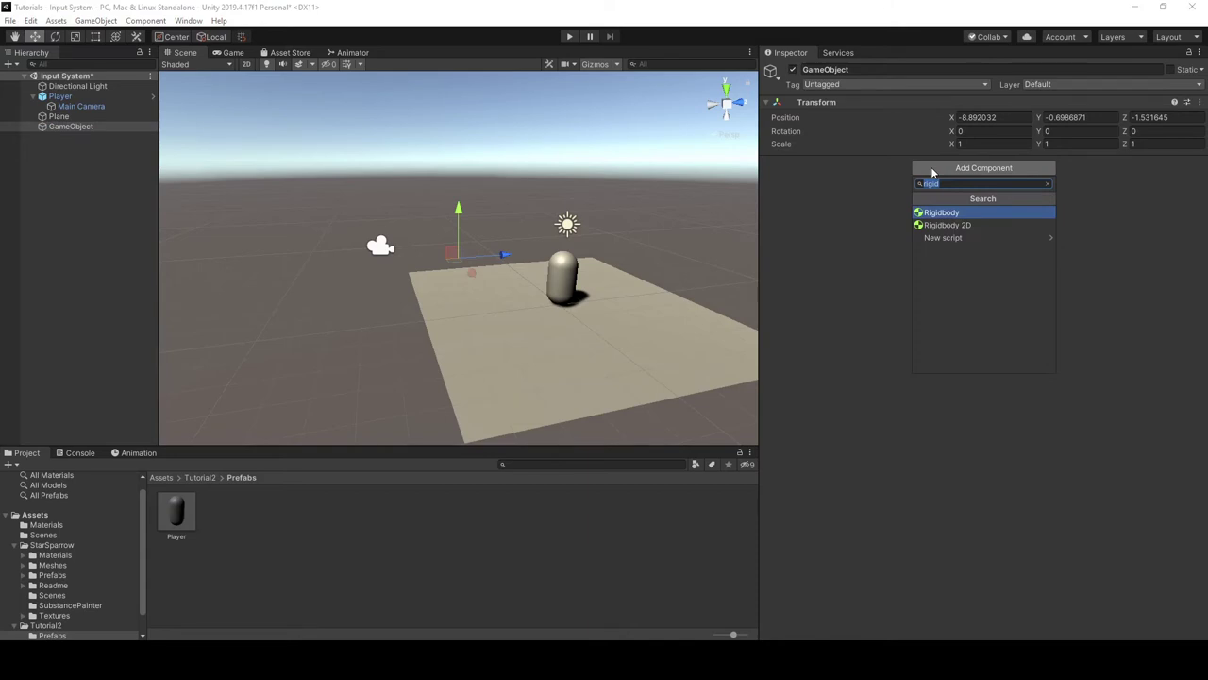
text(PlayerIn)
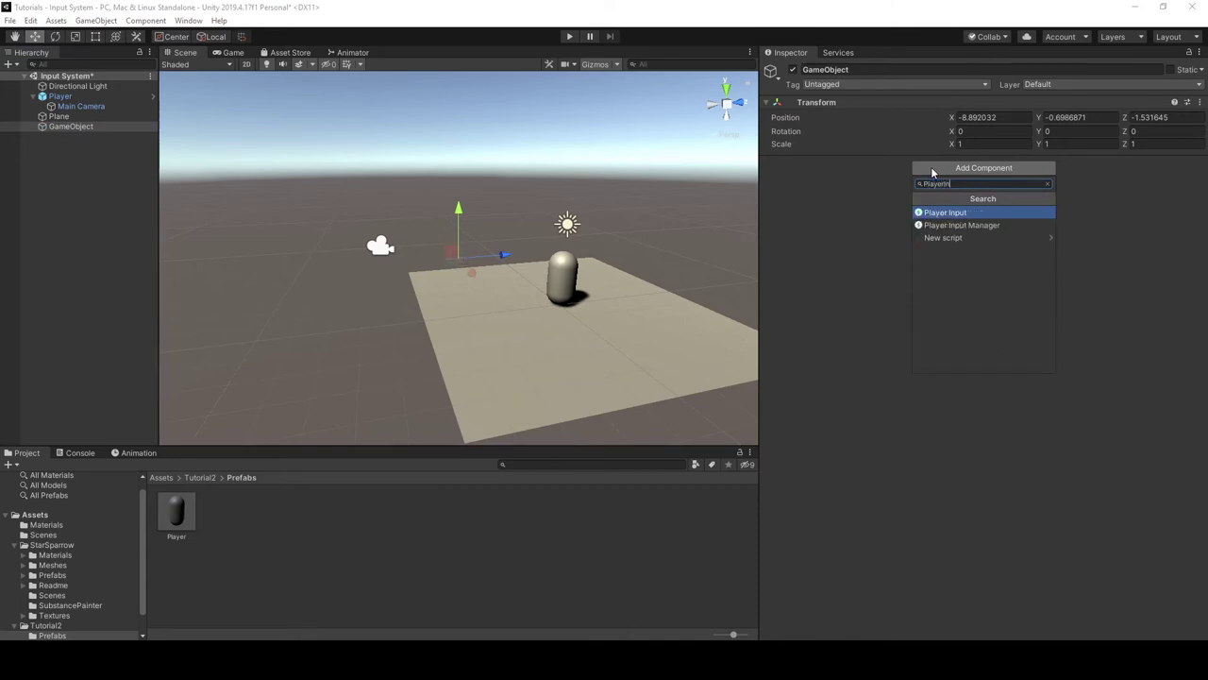
key(Down)
key(Return)
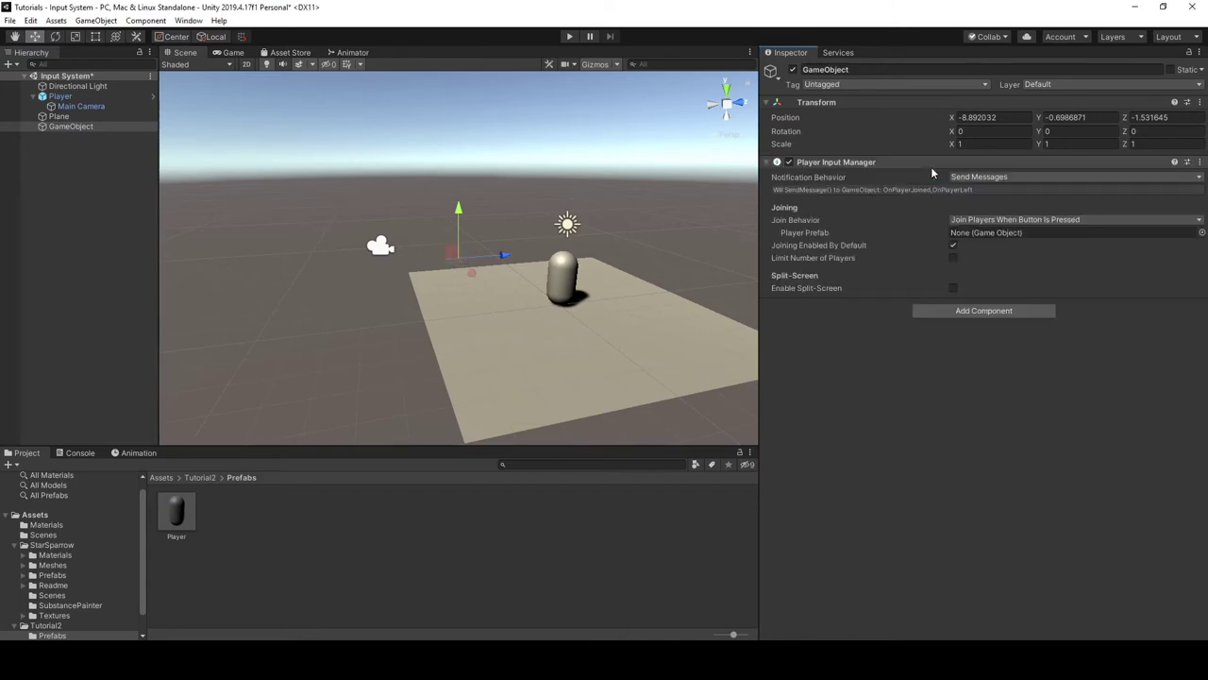
Set the manager's Player Prefab to Player and enable split-screen
click(801, 234)
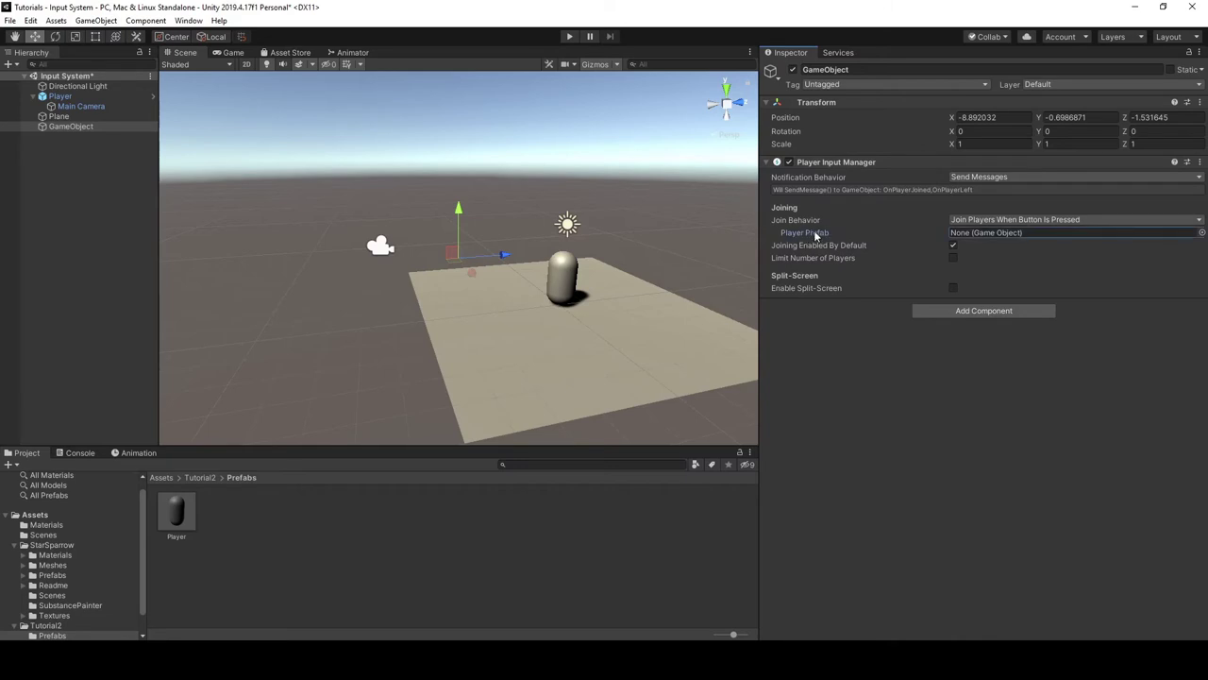
drag(177, 515, 973, 238)
click(953, 289)
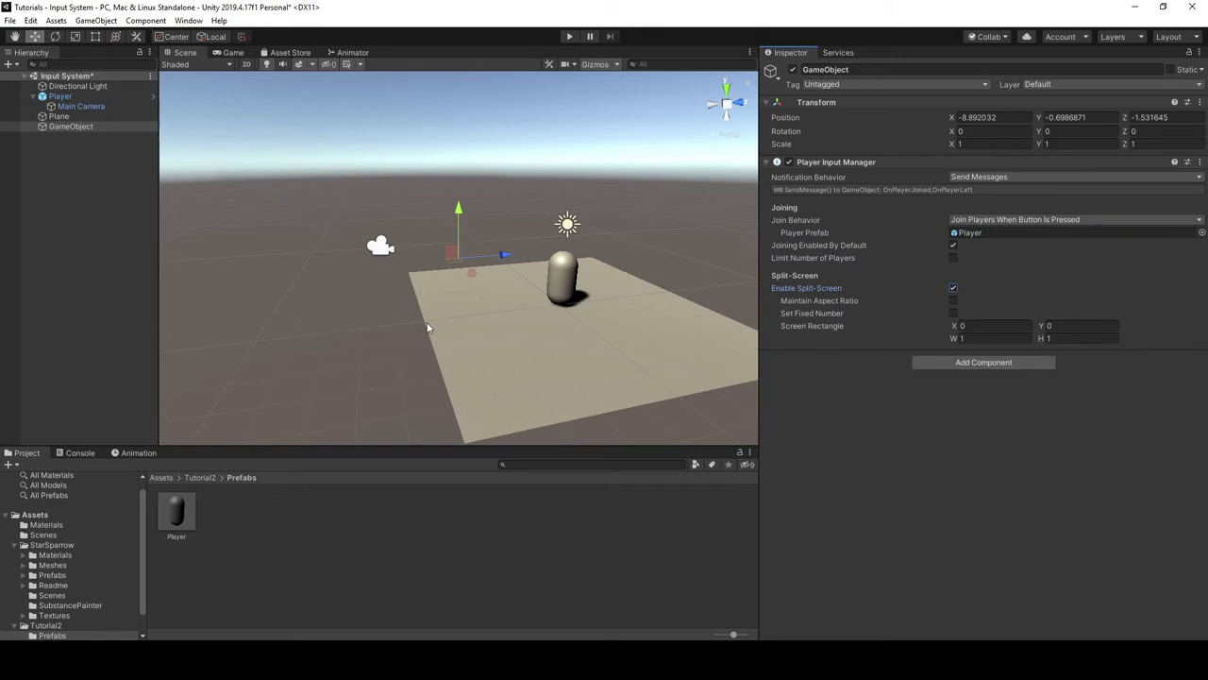
Add a Canvas as a child of Player
click(68, 97)
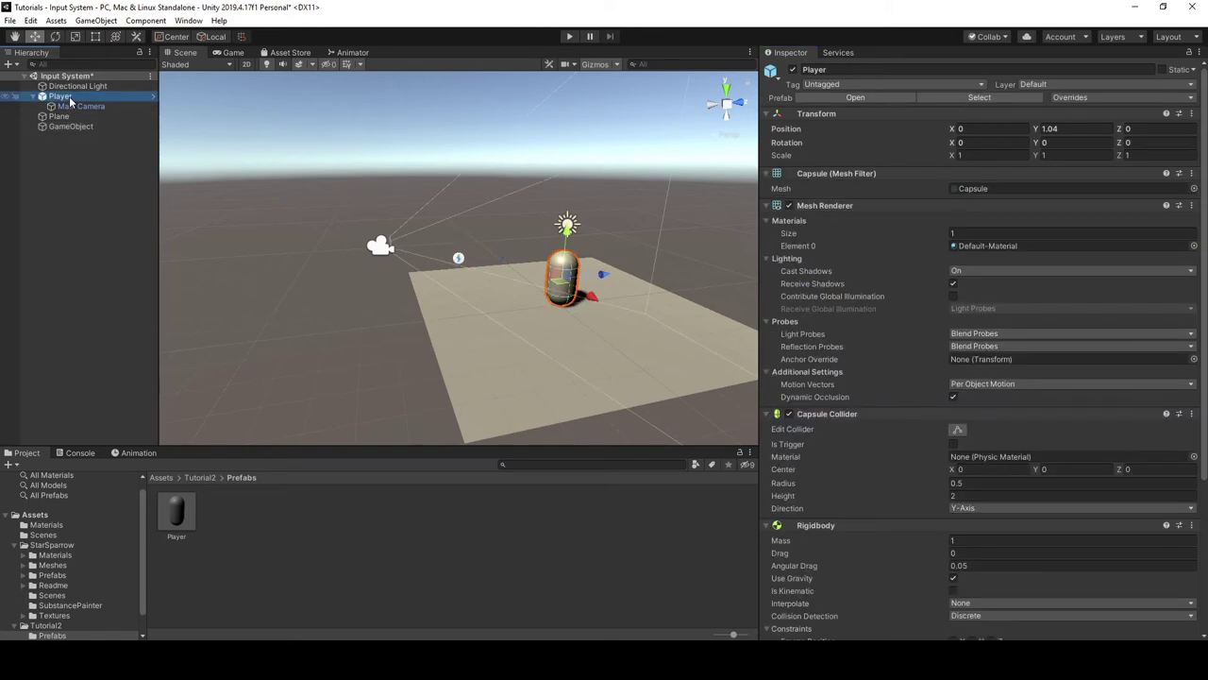
right_click(69, 100)
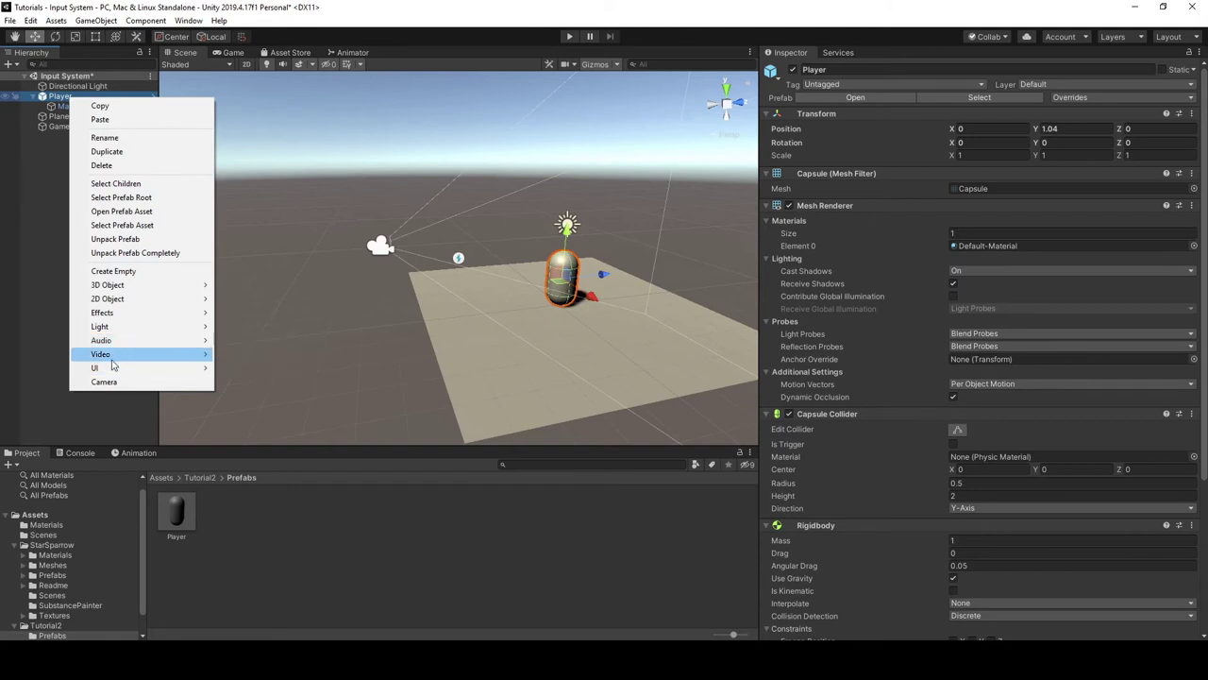
mouse_move(109, 367)
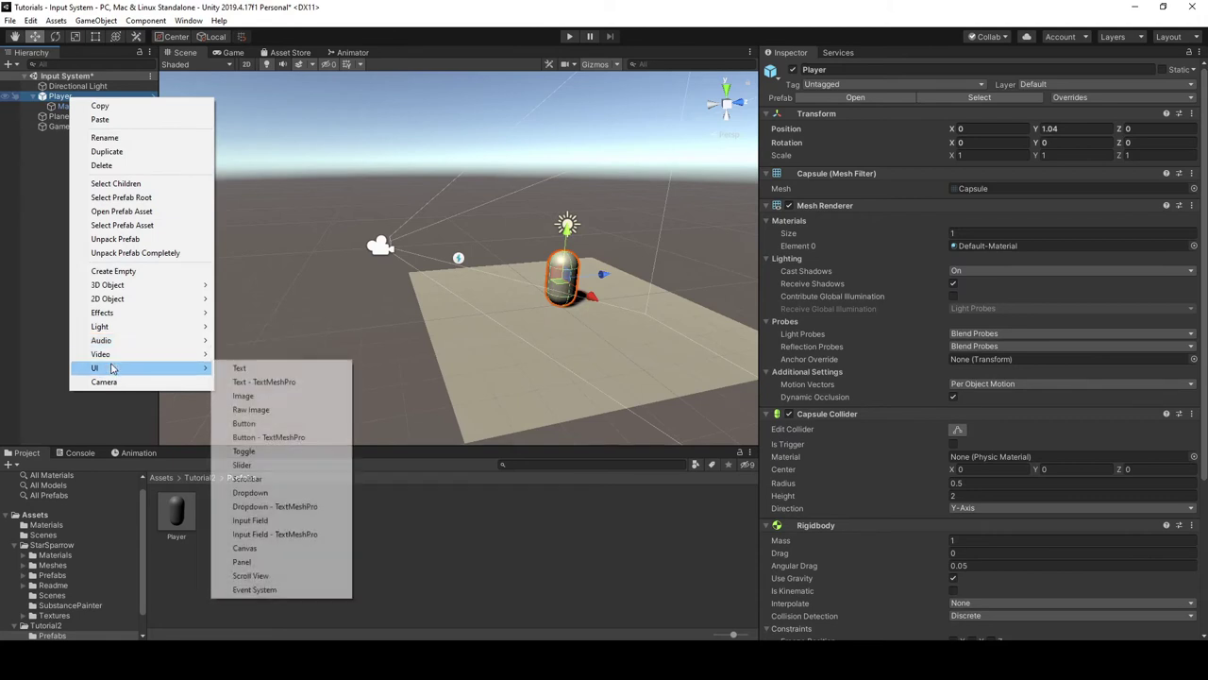
click(257, 551)
key(Return)
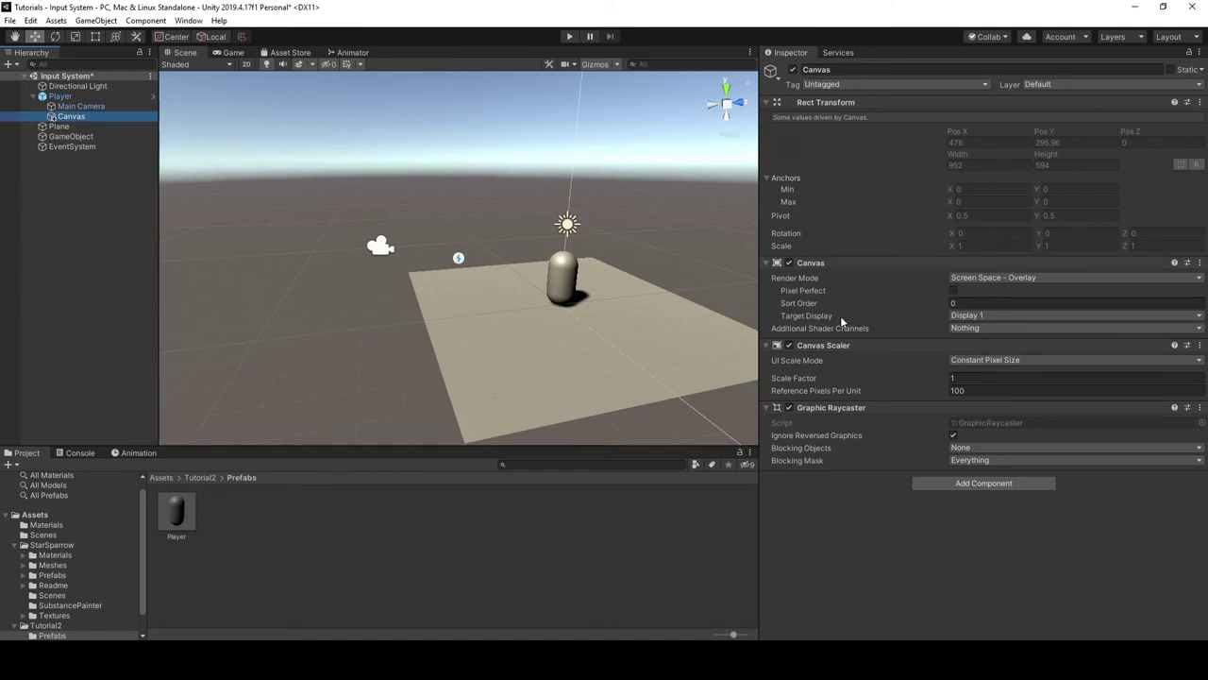
Set the Canvas to Screen Space - Camera with Player's Main Camera as Render Camera
click(980, 278)
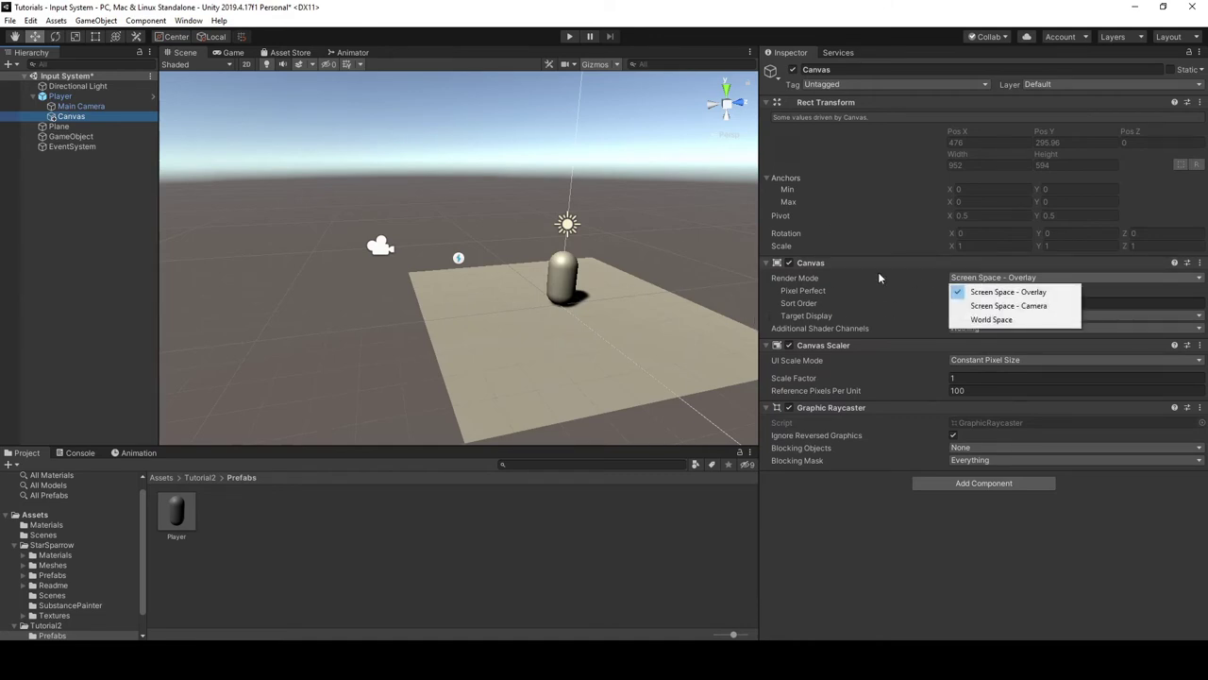
click(821, 273)
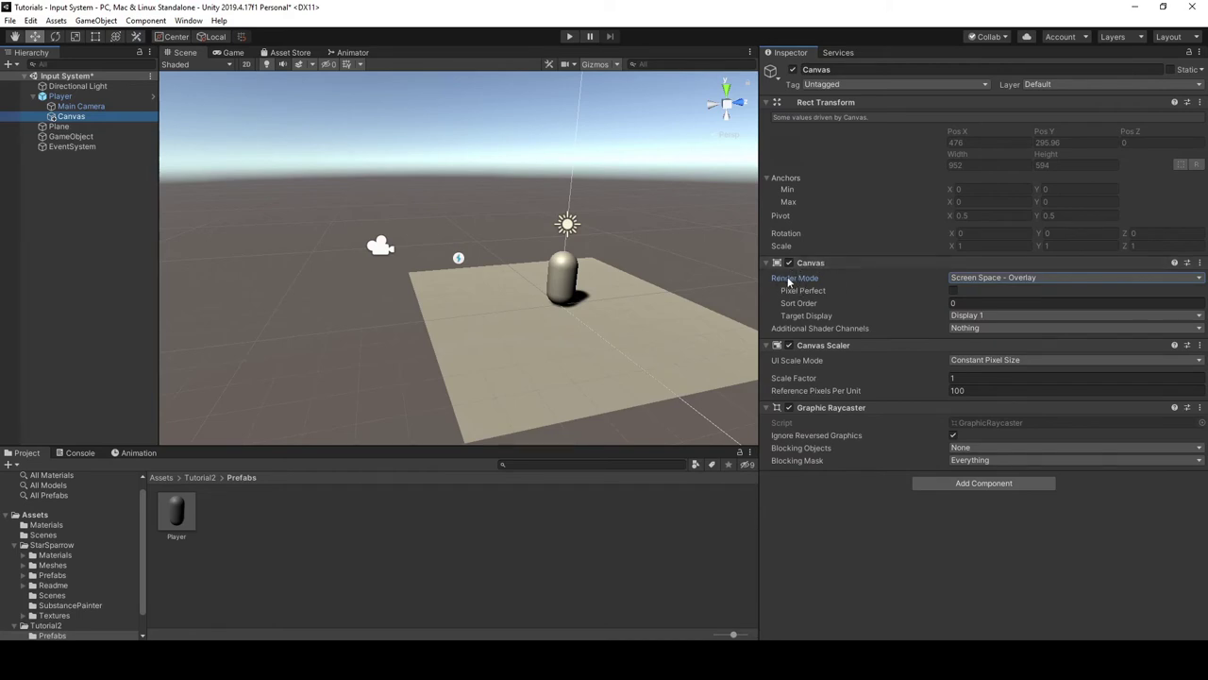
click(1015, 280)
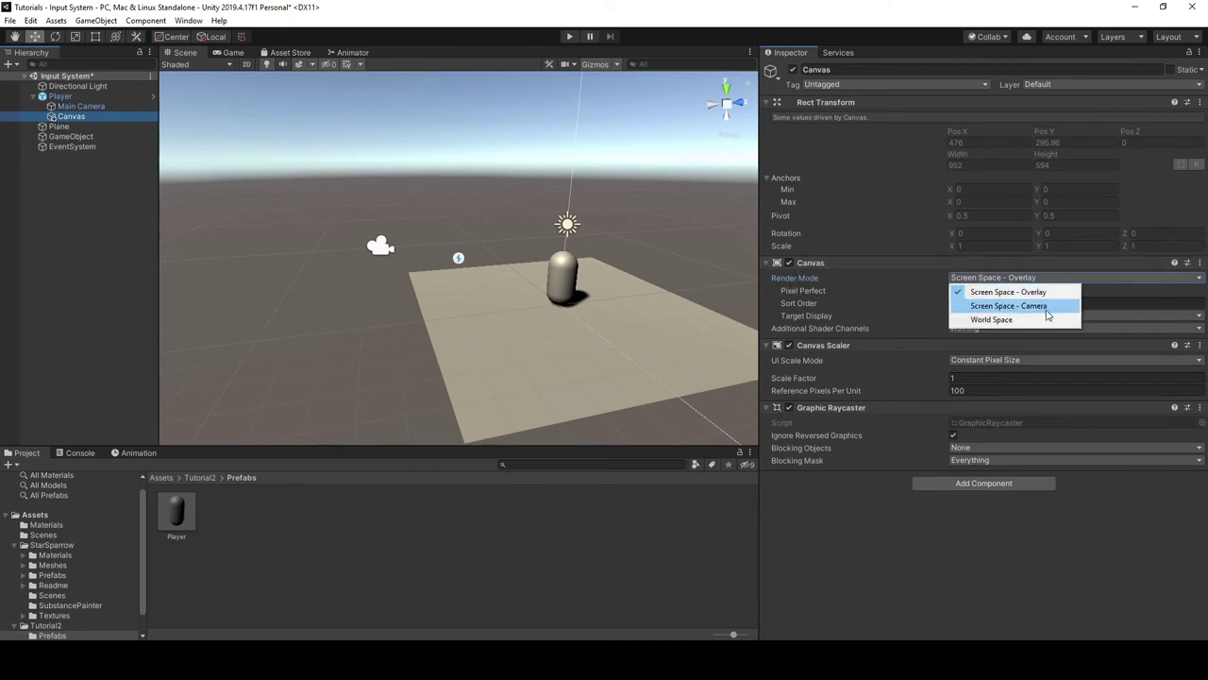
click(1042, 308)
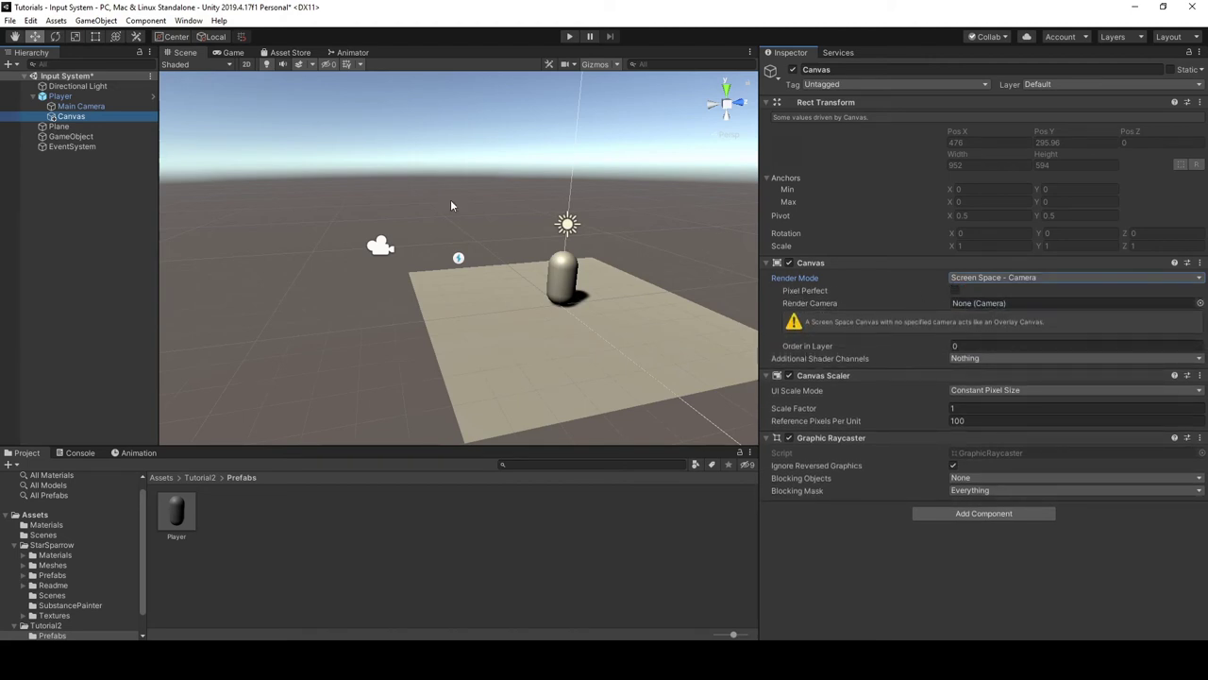
drag(76, 106, 972, 305)
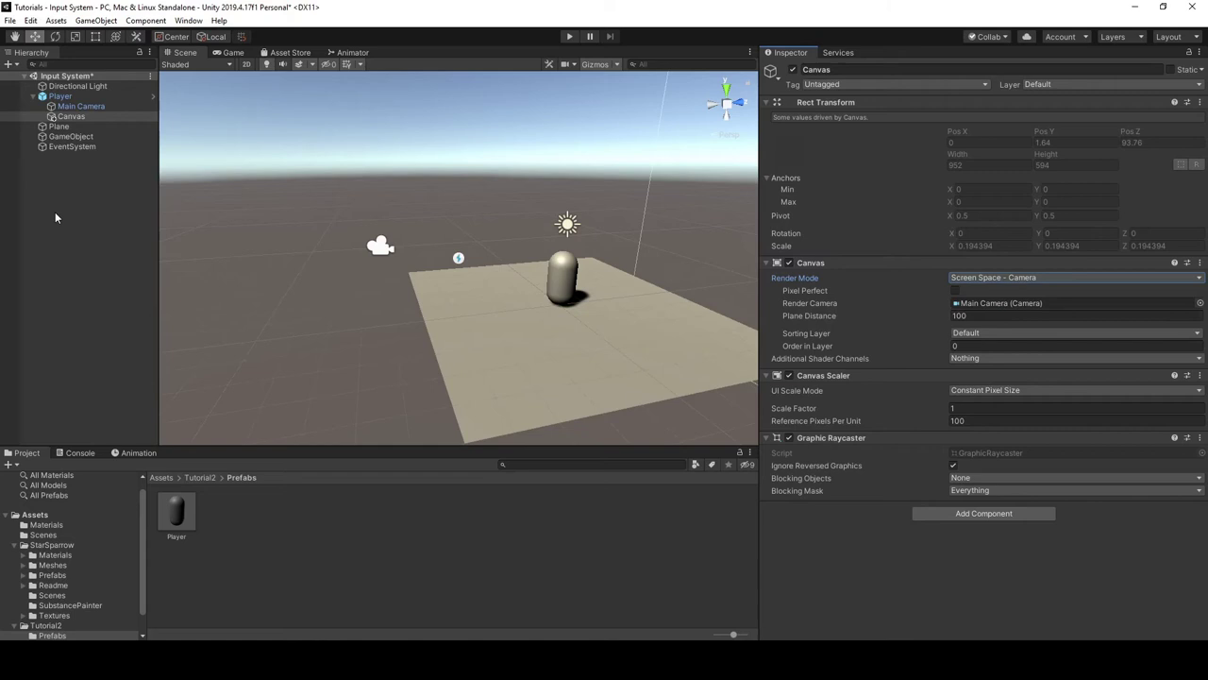
alt+drag(409, 126, 604, 142)
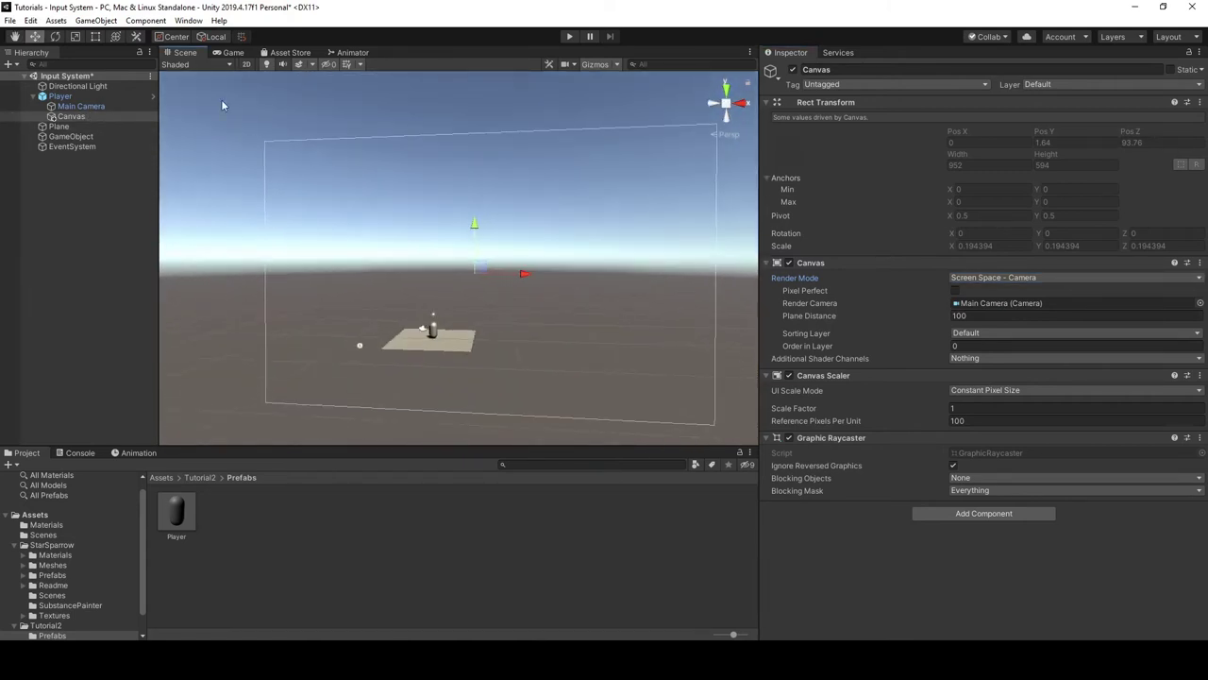
Add a Button to the Canvas and move it to the lower left
right_click(72, 117)
mouse_move(115, 346)
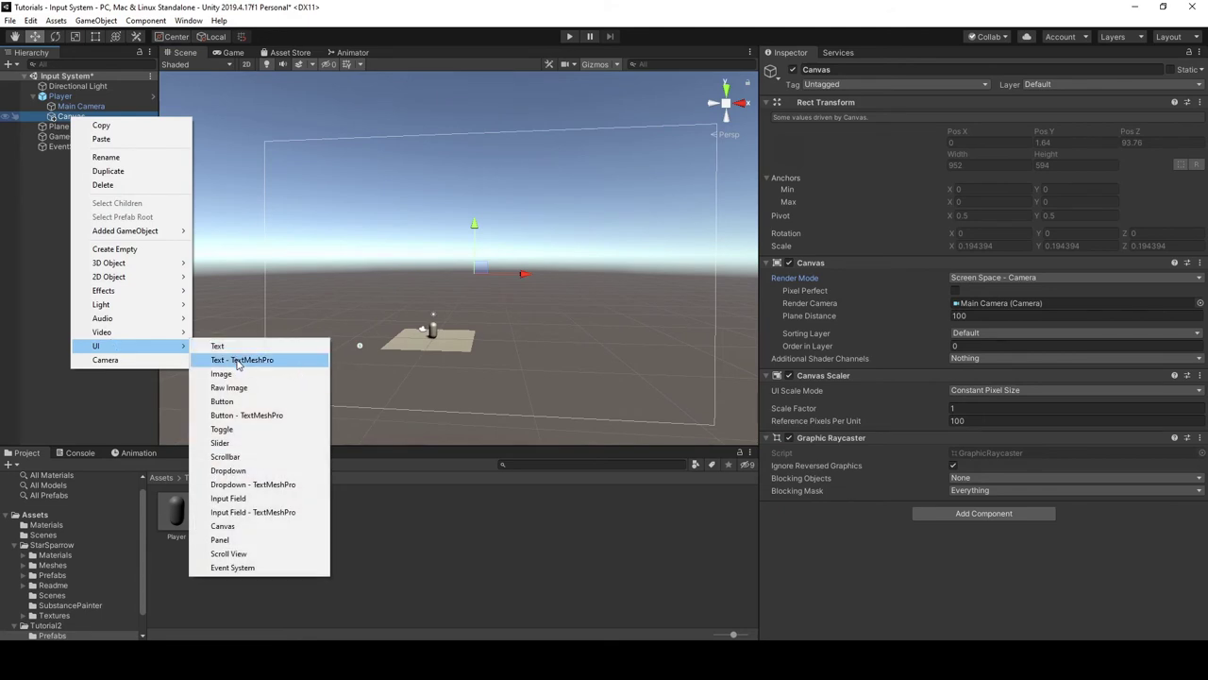
click(229, 401)
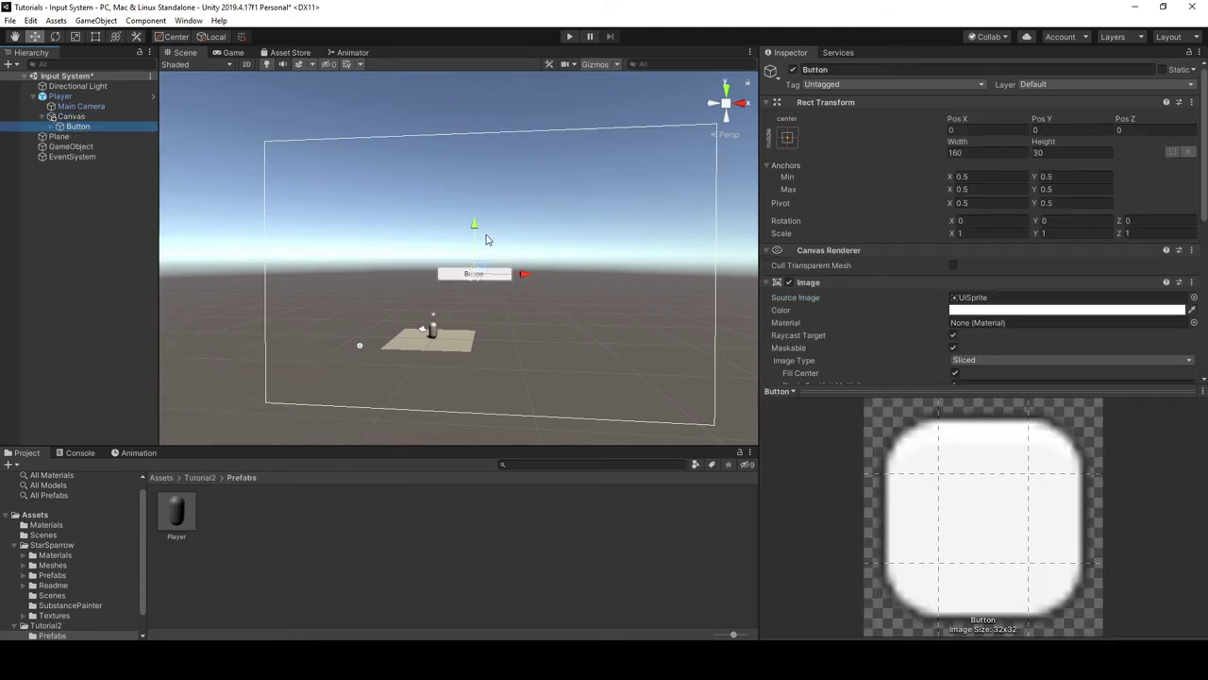
drag(526, 270, 367, 382)
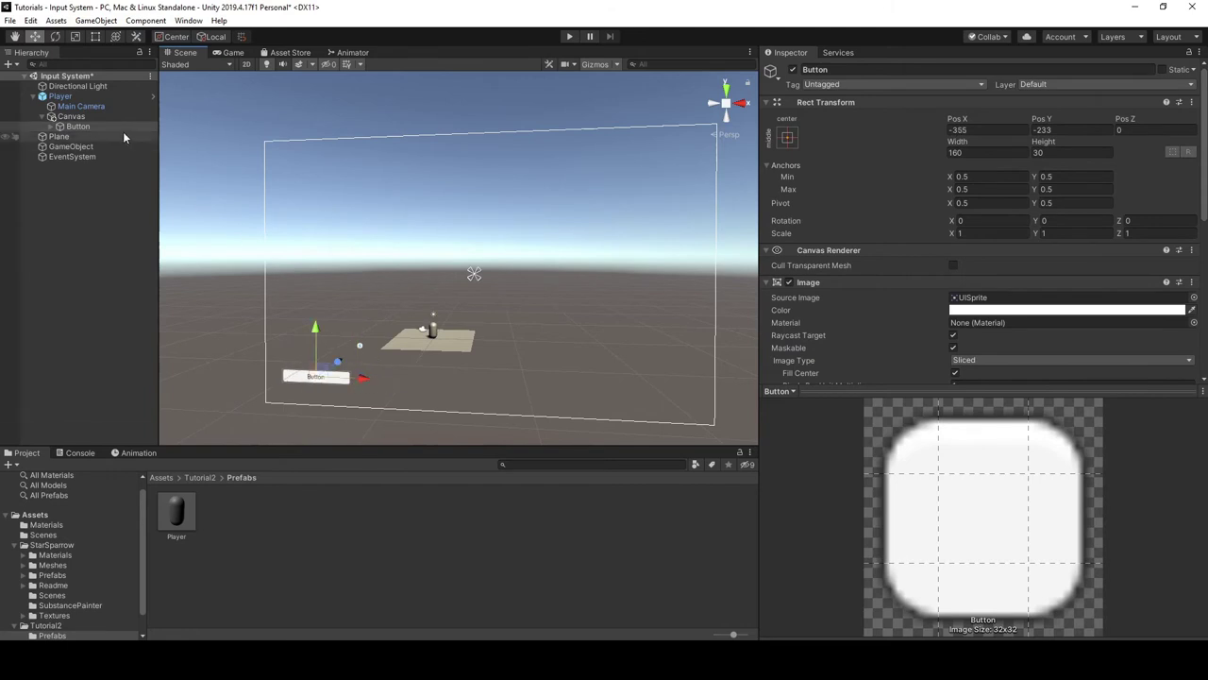
Add a Text object to the Canvas reading 'Hello World!'
click(73, 117)
right_click(73, 117)
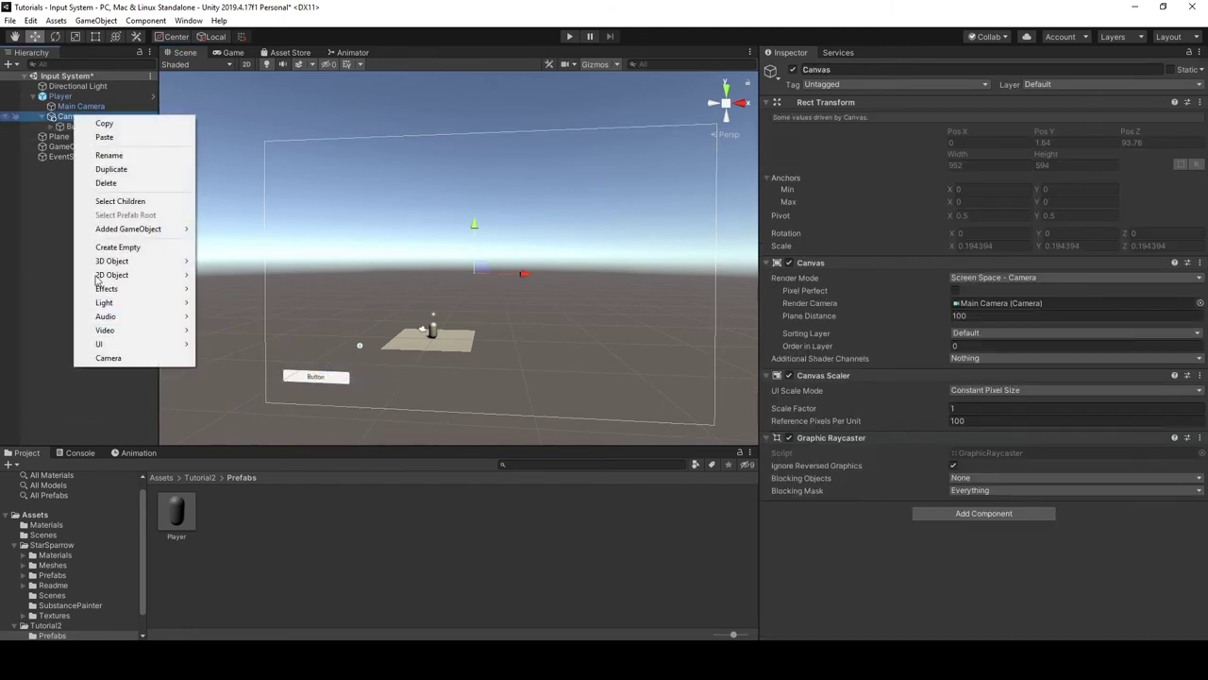
mouse_move(131, 343)
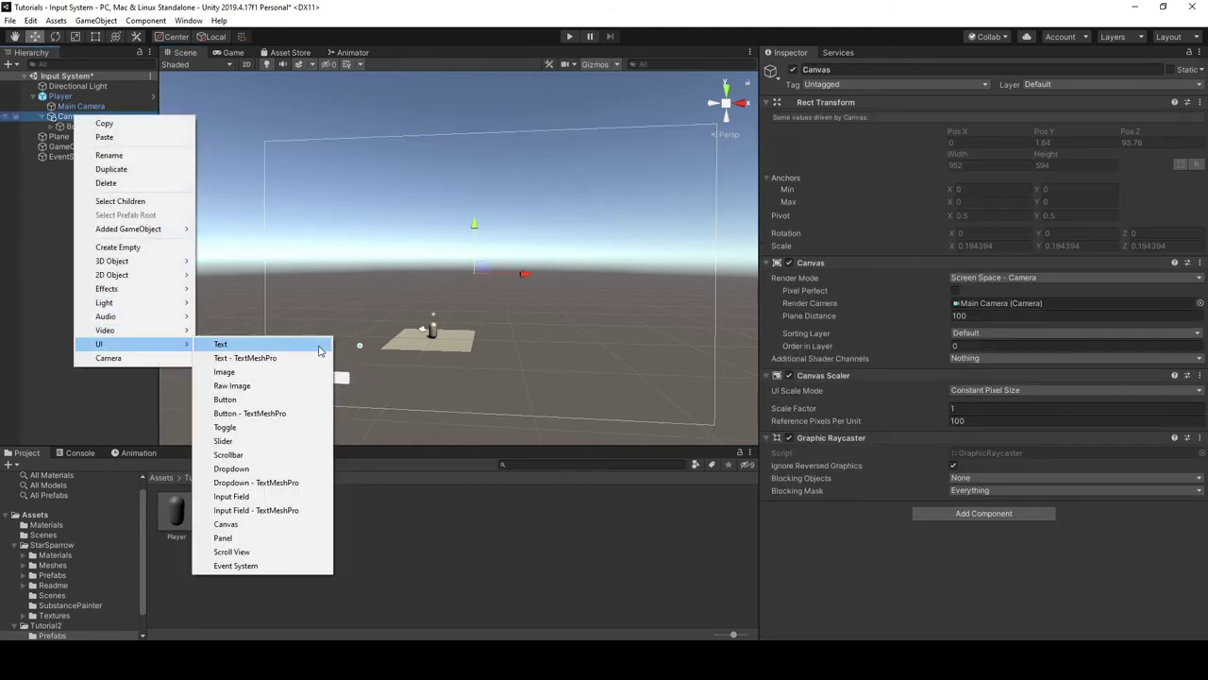
click(265, 345)
click(908, 323)
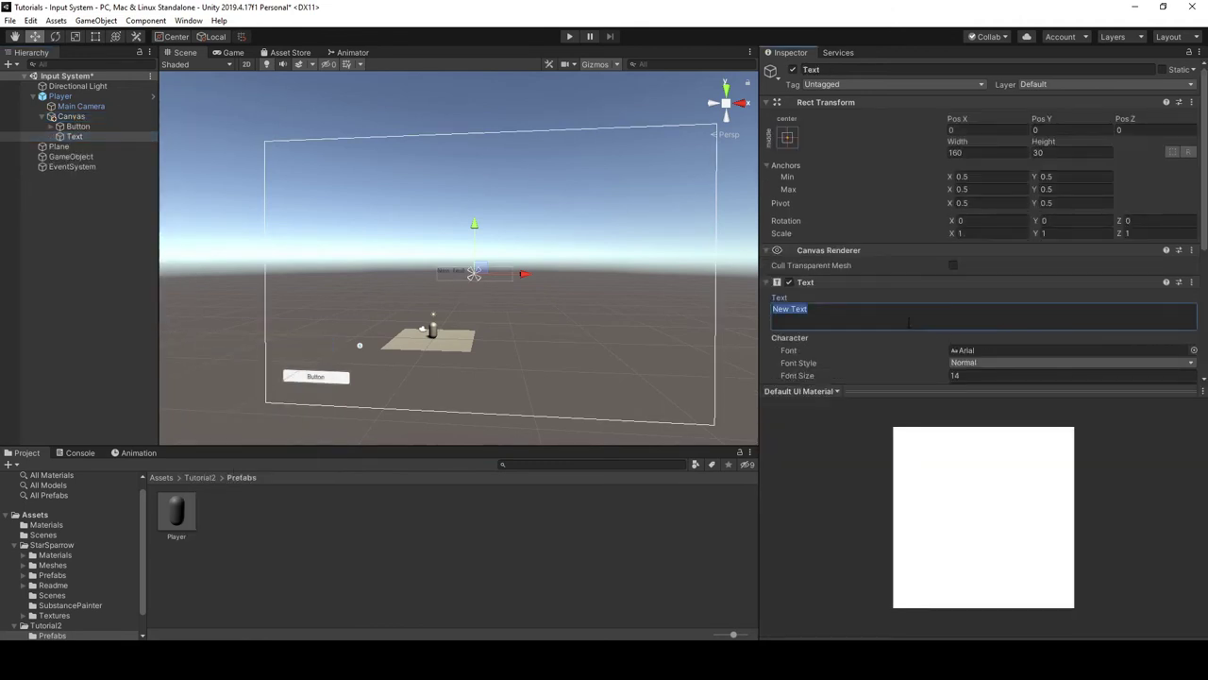
text(Hello World!)
scroll(838, 300, down, 3)
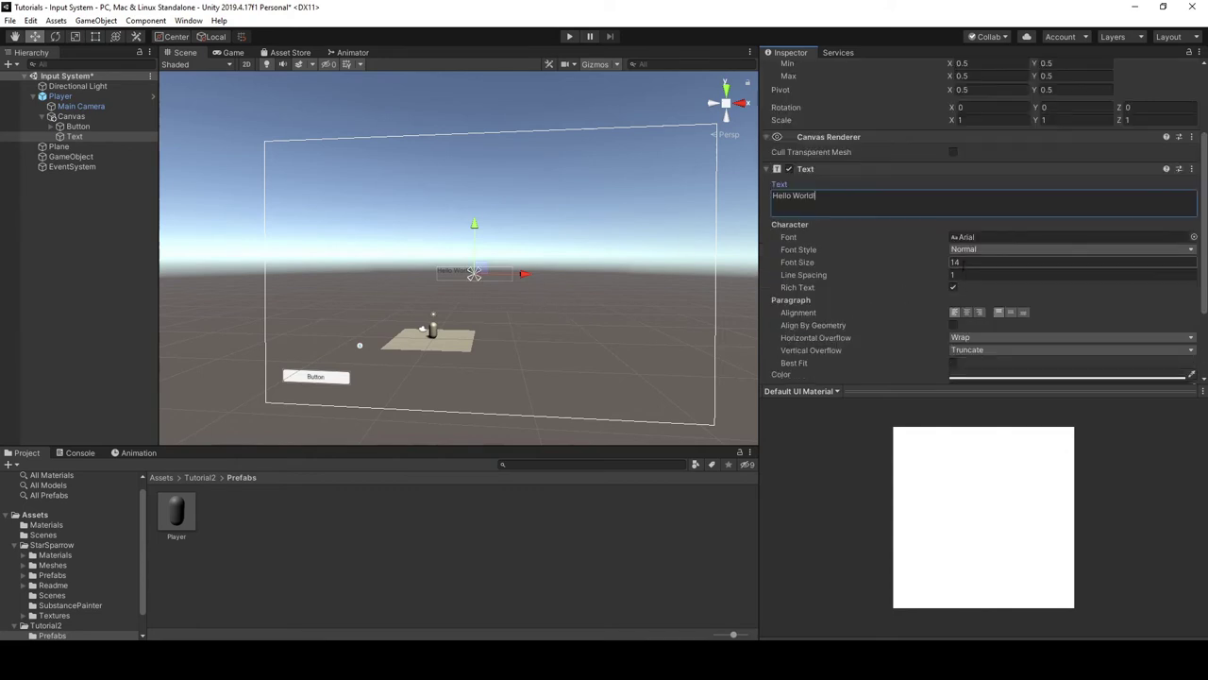
Give the text font size 20, centre/middle alignment, and move it to the upper right
click(981, 262)
text(20)
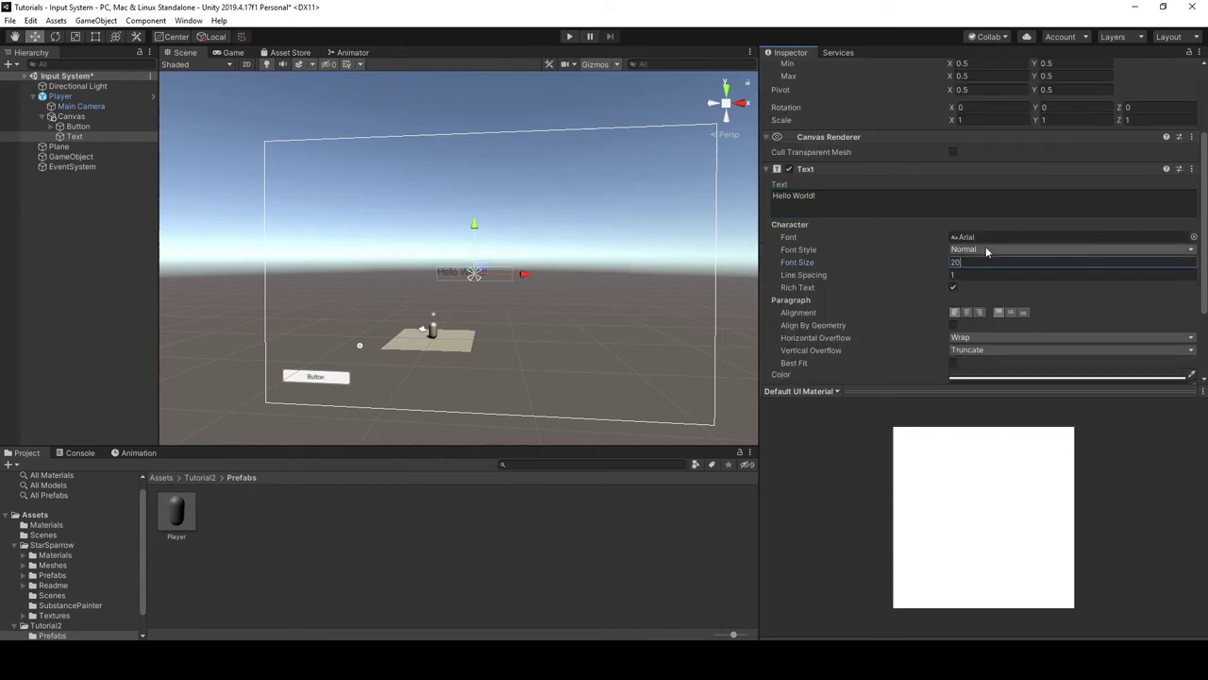
click(966, 312)
click(1011, 312)
drag(524, 273, 693, 272)
drag(651, 227, 650, 105)
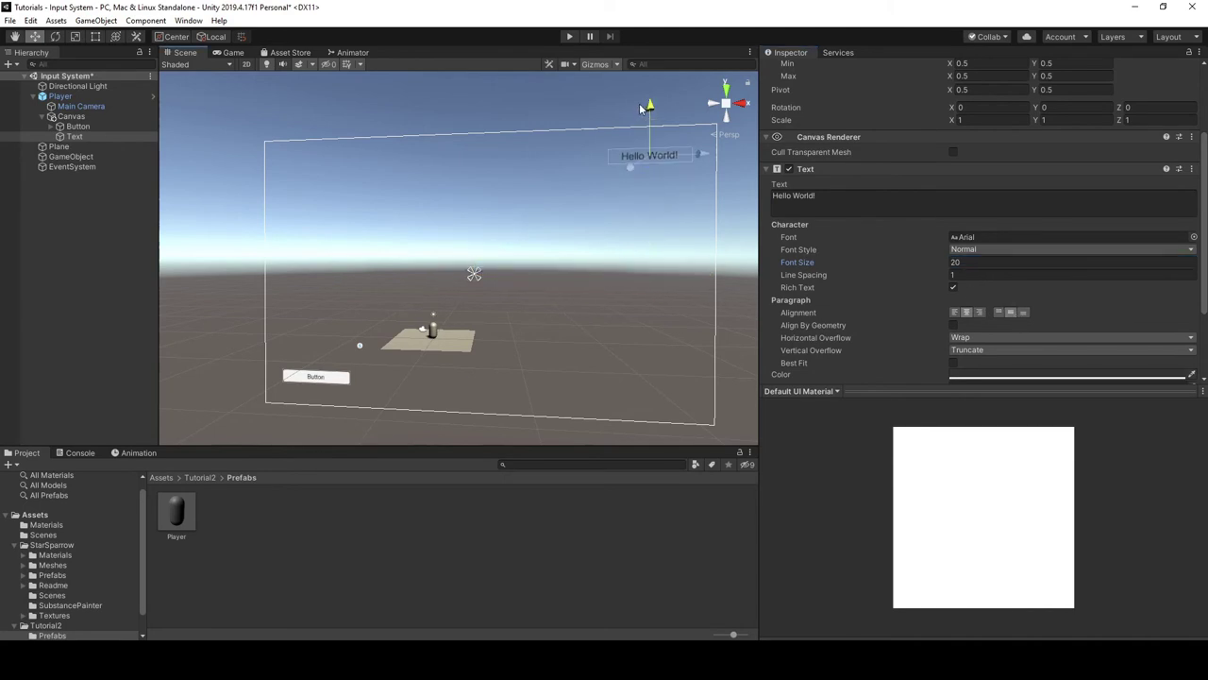
Add a Player Input component to the Player and begin creating a new input actions asset
click(432, 328)
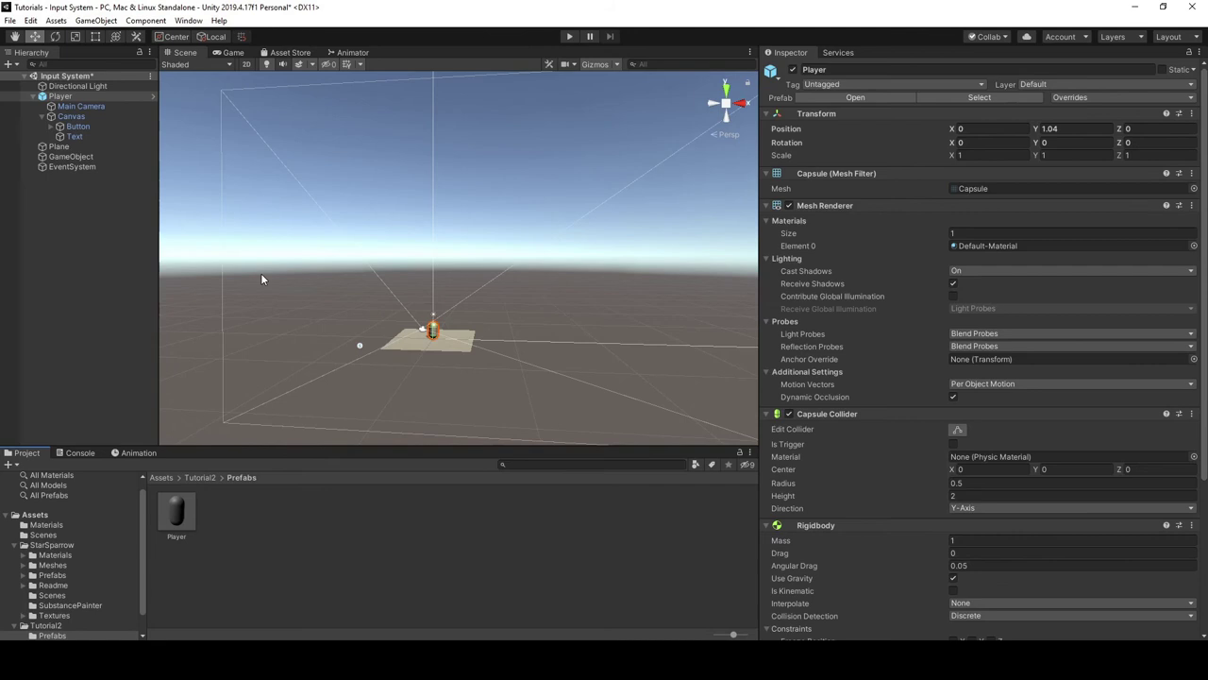
scroll(870, 334, down, 5)
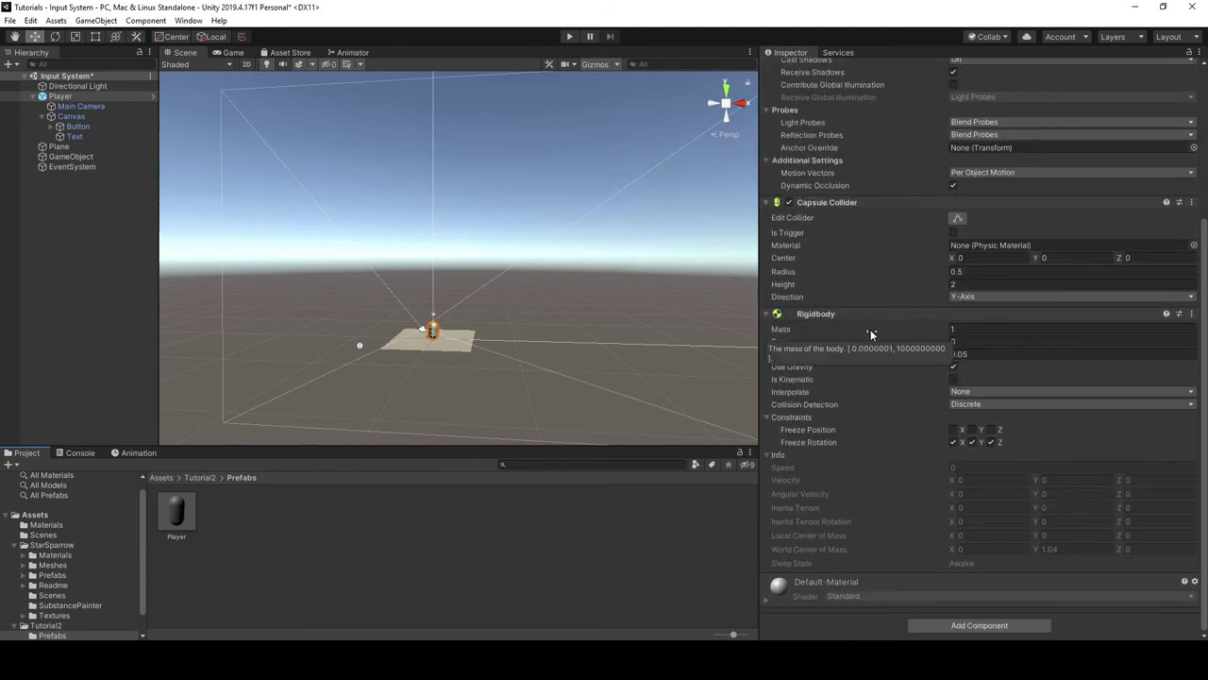
click(60, 98)
click(974, 625)
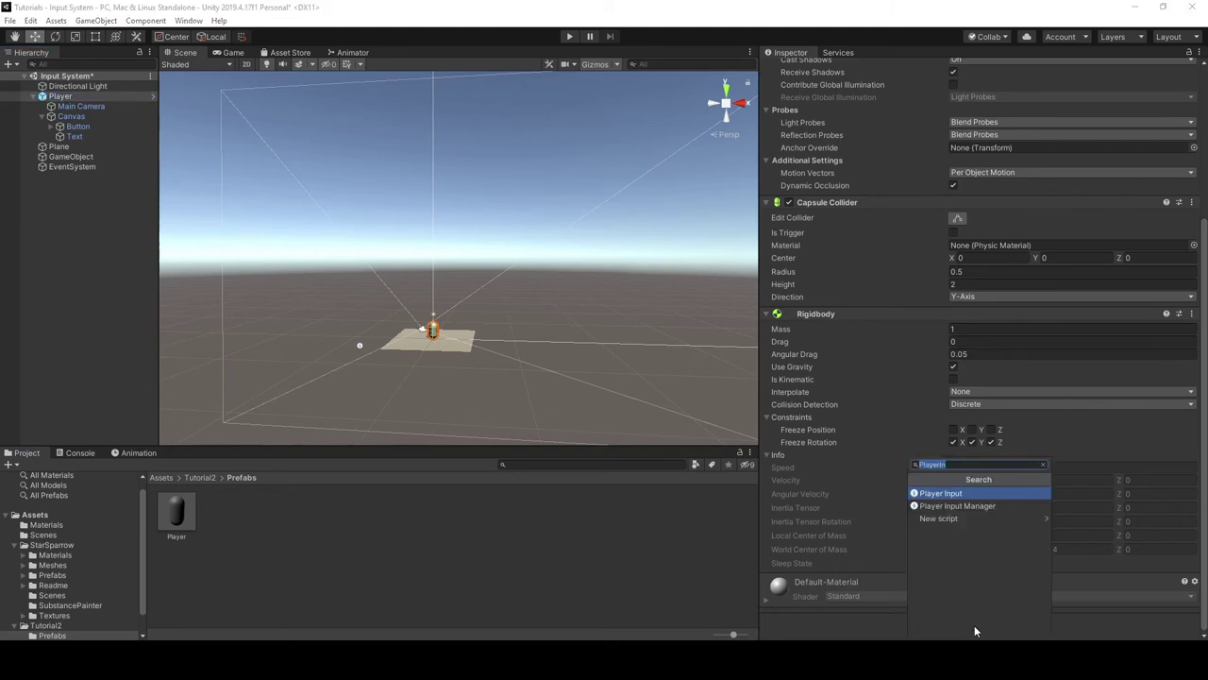
click(942, 493)
scroll(841, 481, down, 3)
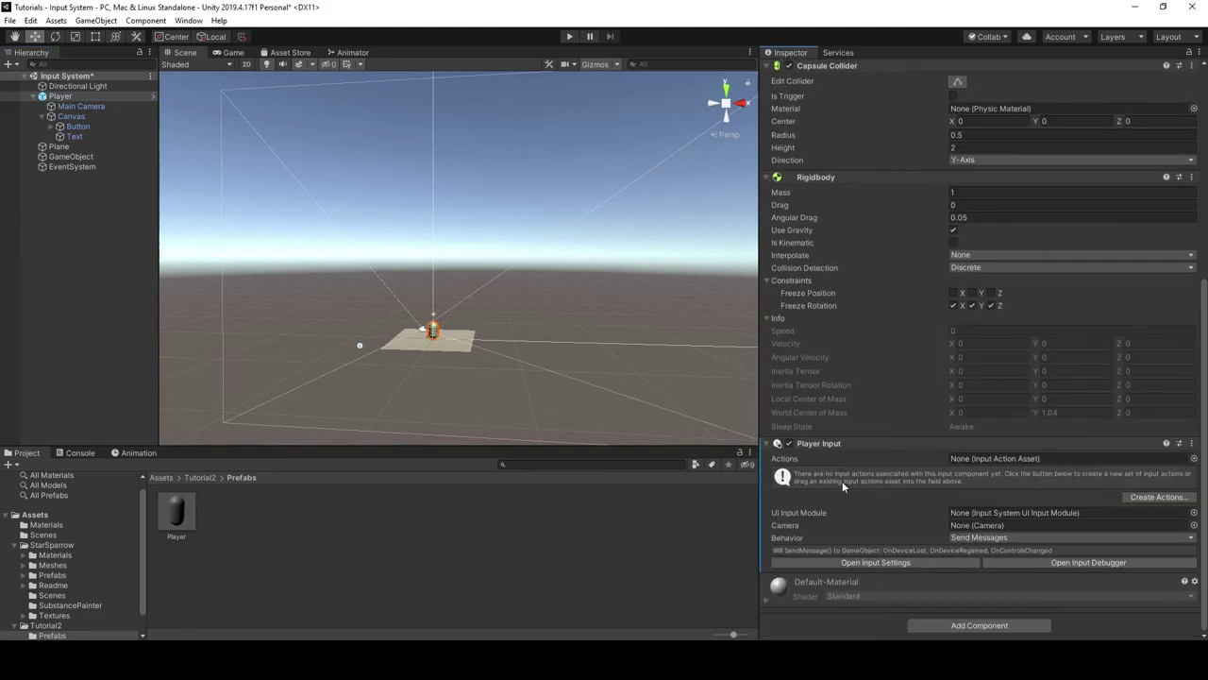
click(1146, 497)
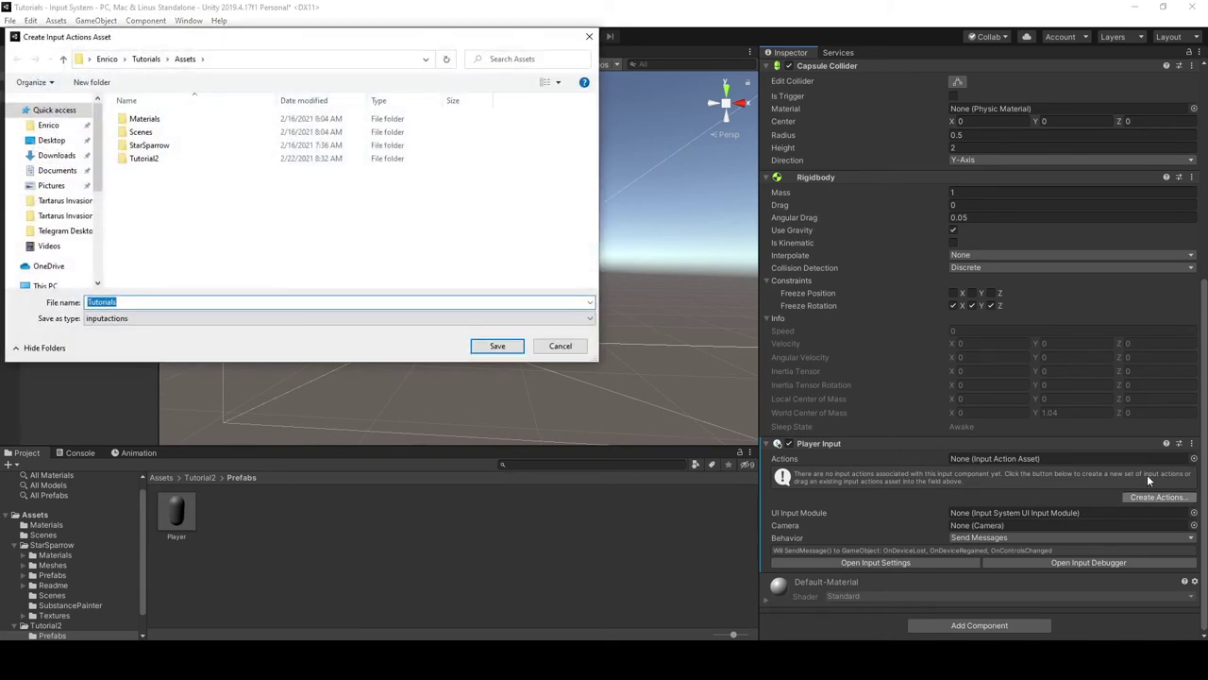
Save the new input actions asset in Tutorial2 and assign it to Player Input's Actions field
double_click(154, 158)
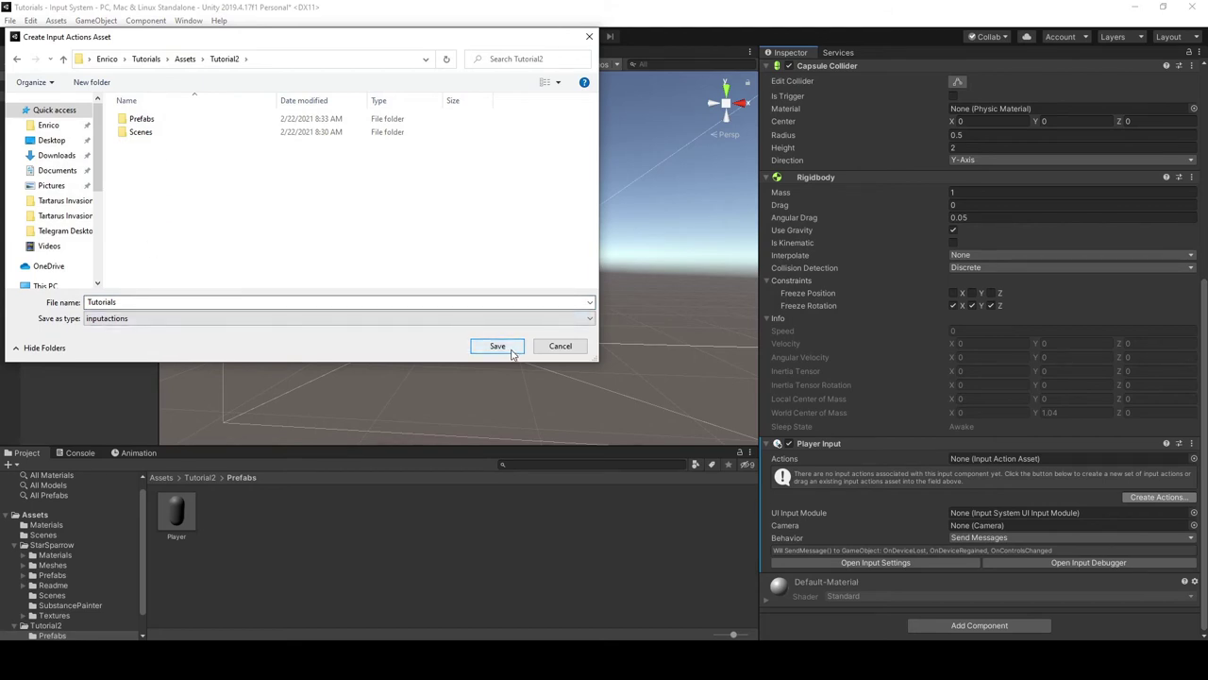
double_click(163, 301)
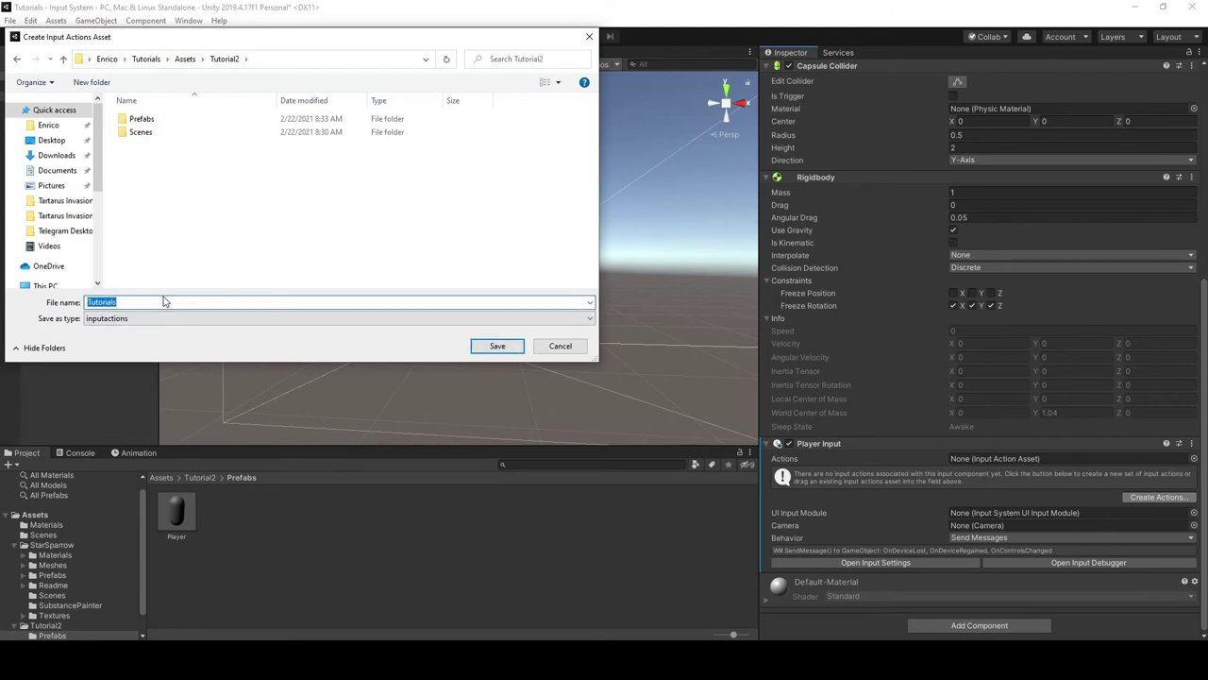
text(Player)
key(Return)
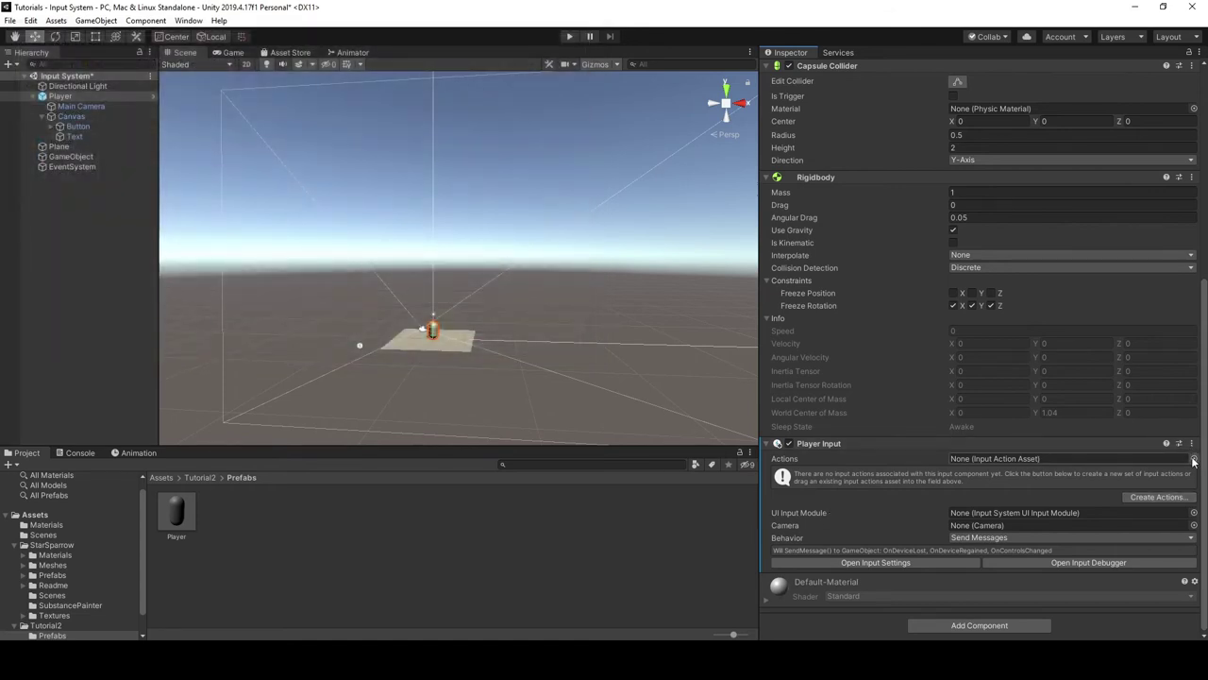
click(202, 476)
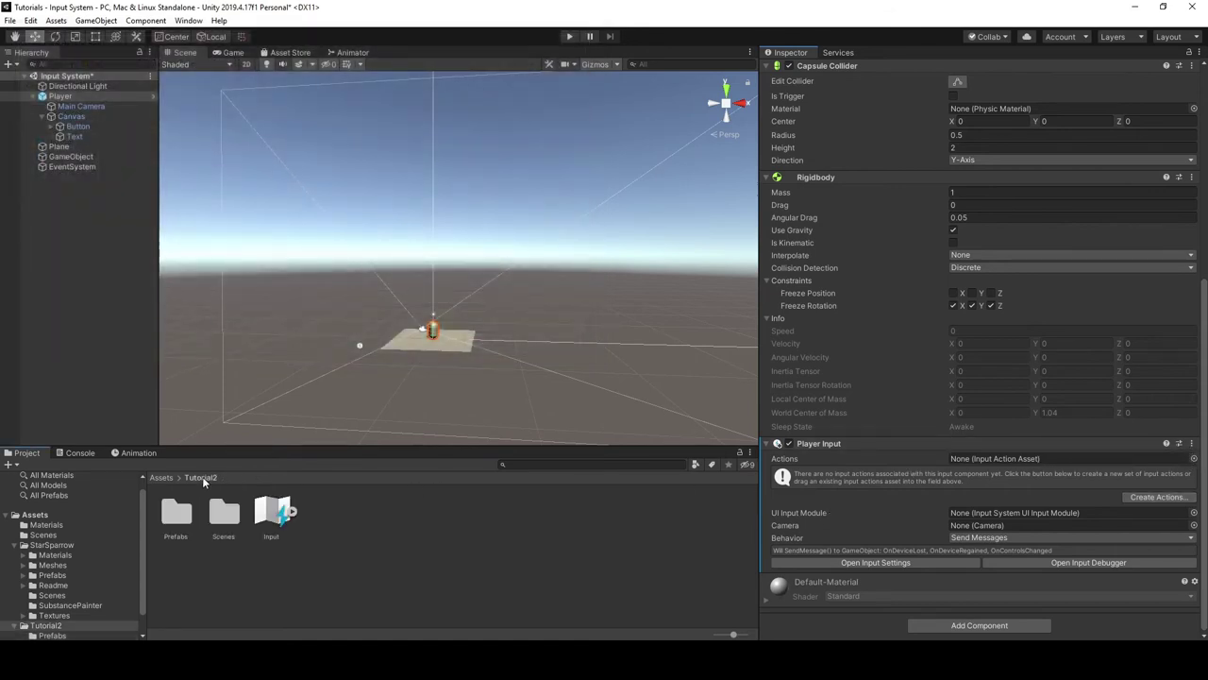
drag(968, 466, 982, 460)
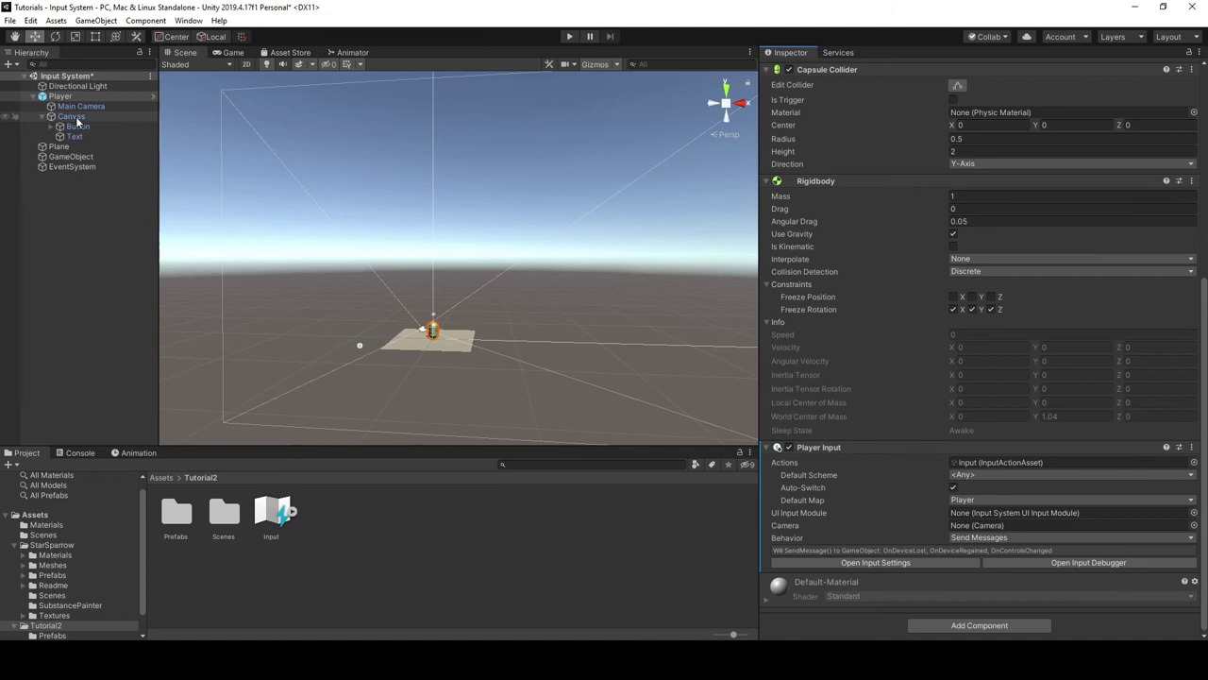
Set Player Input's Camera to Main Camera and apply all overrides to the Player prefab
drag(71, 111, 980, 525)
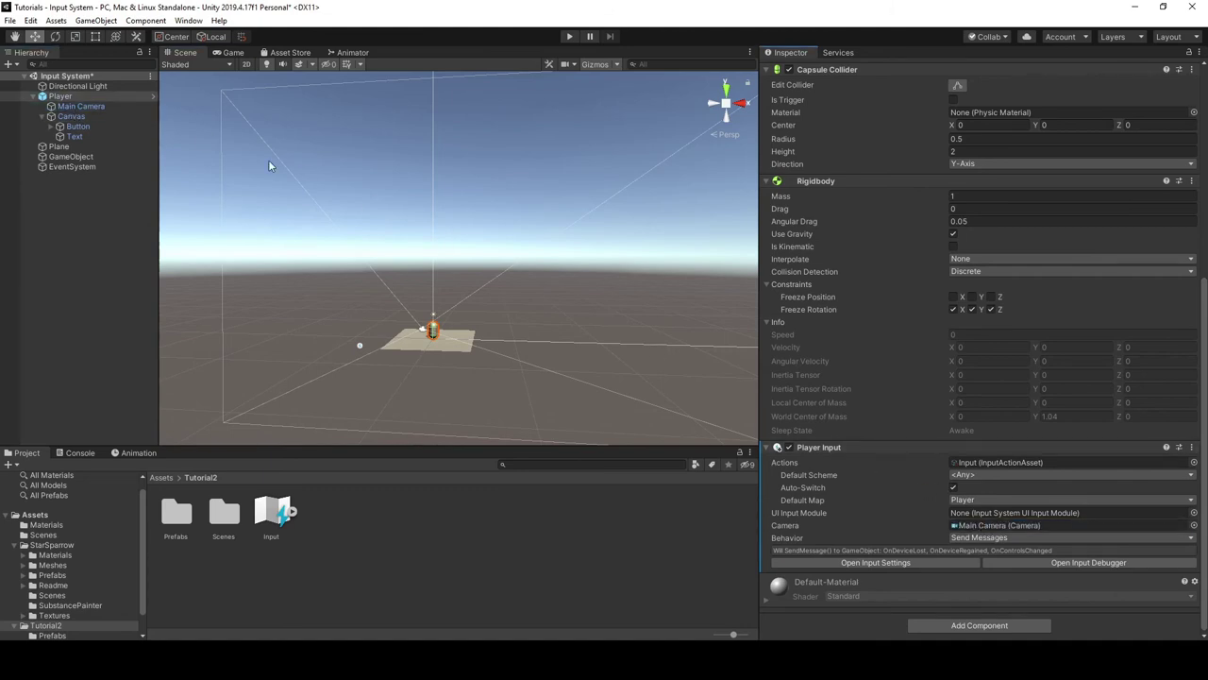
scroll(868, 201, up, 6)
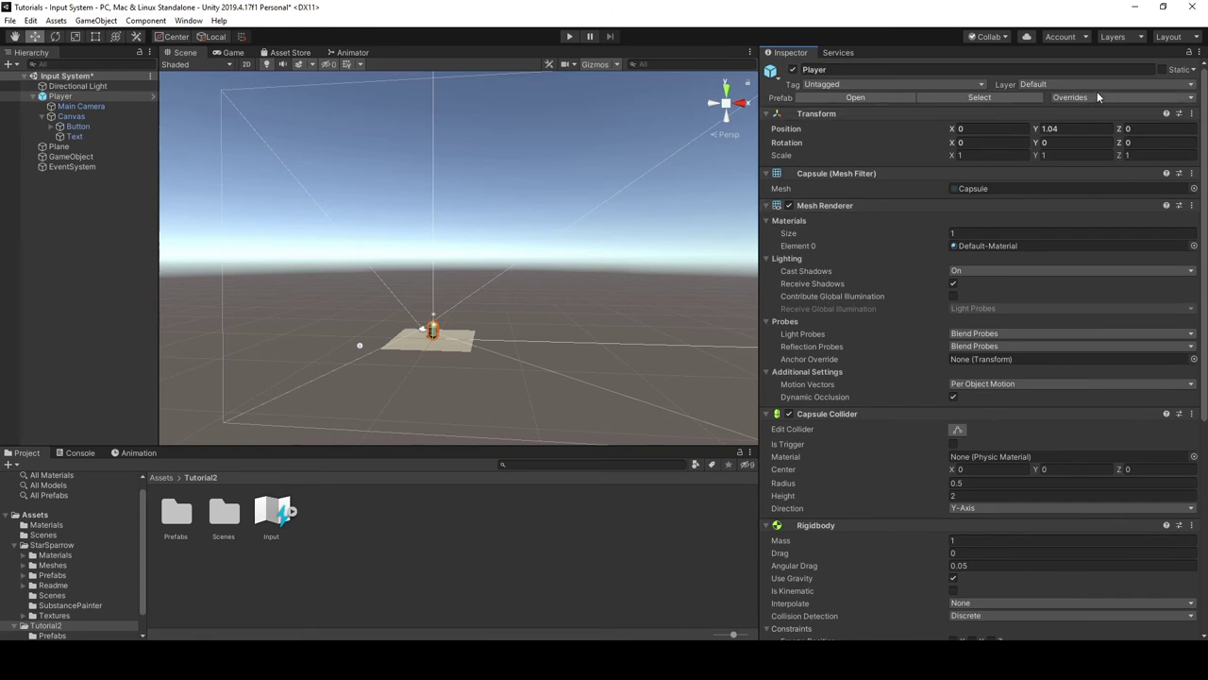
click(1071, 98)
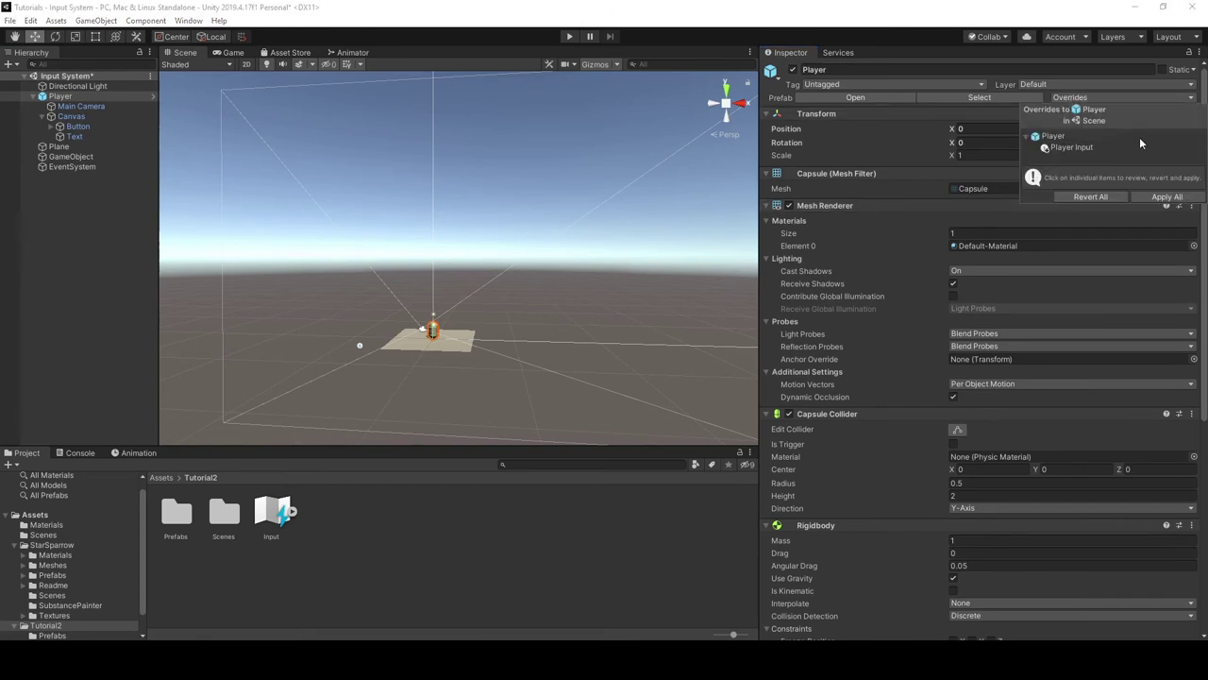
click(1163, 198)
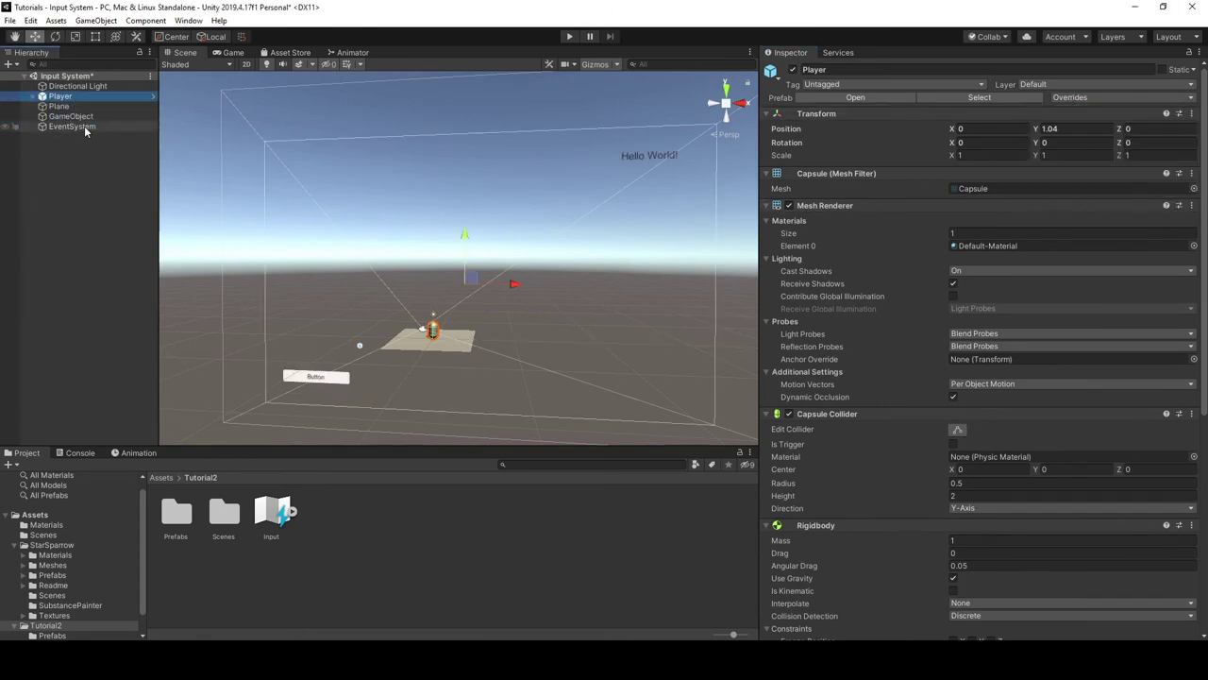
Replace the EventSystem's Standalone Input Module with the InputSystemUIInputModule
click(81, 126)
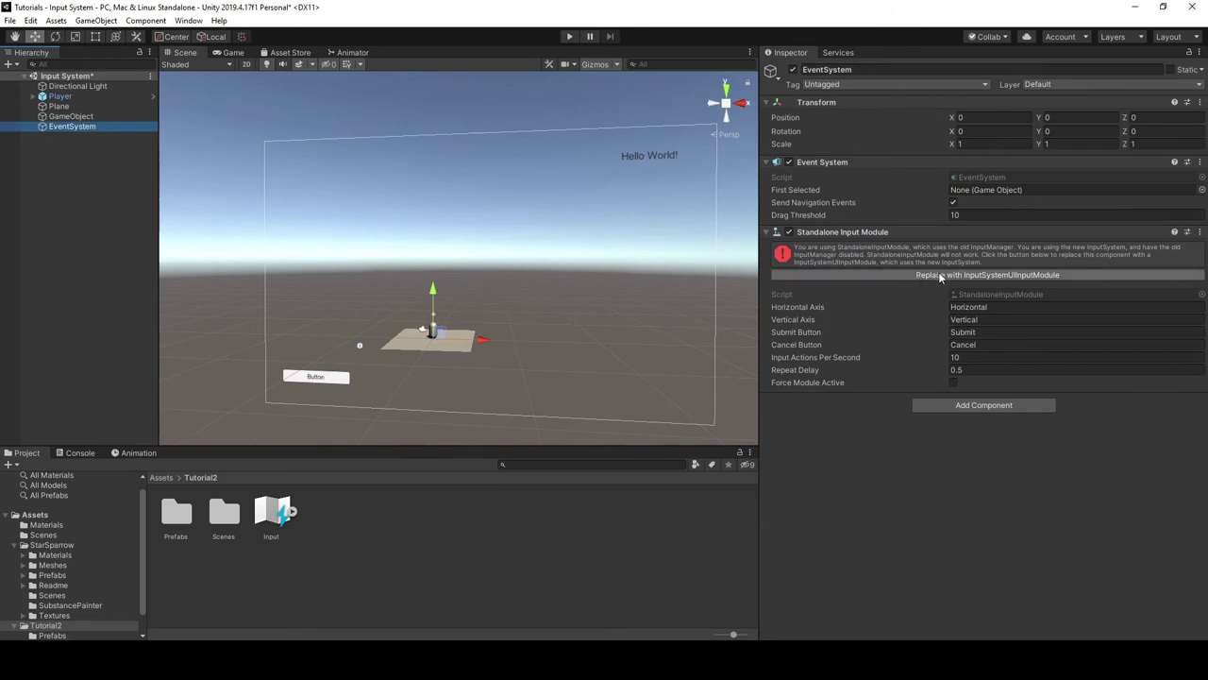
click(1011, 274)
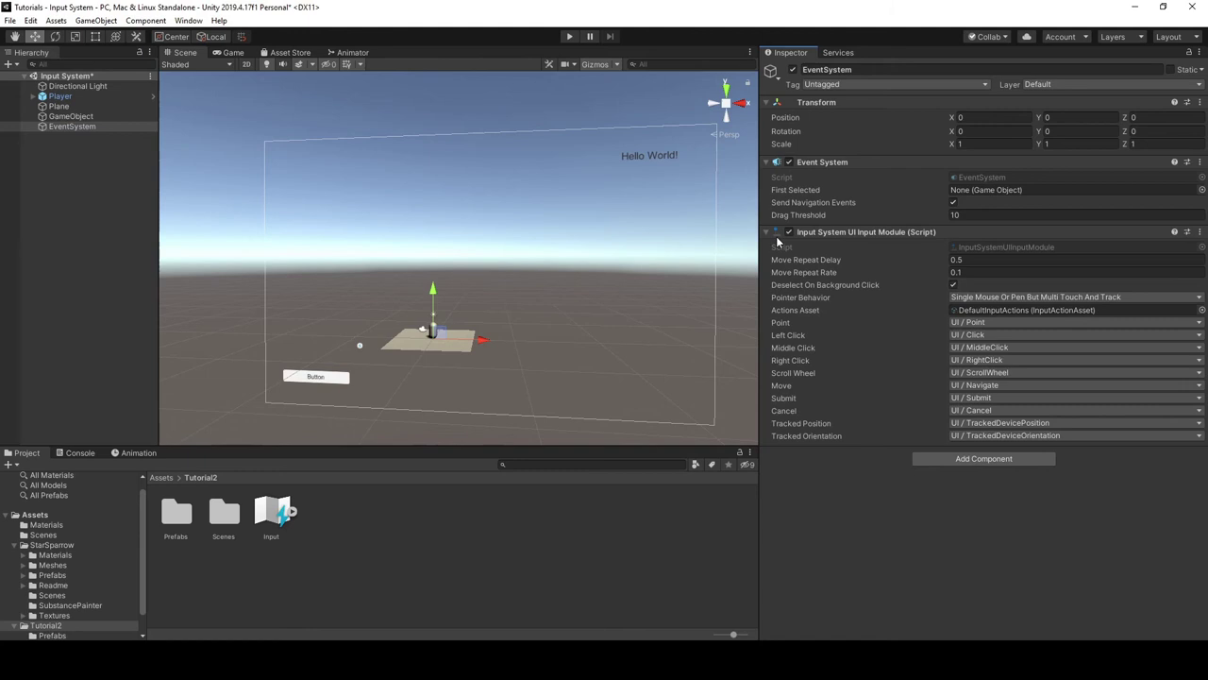
click(108, 96)
key(Right)
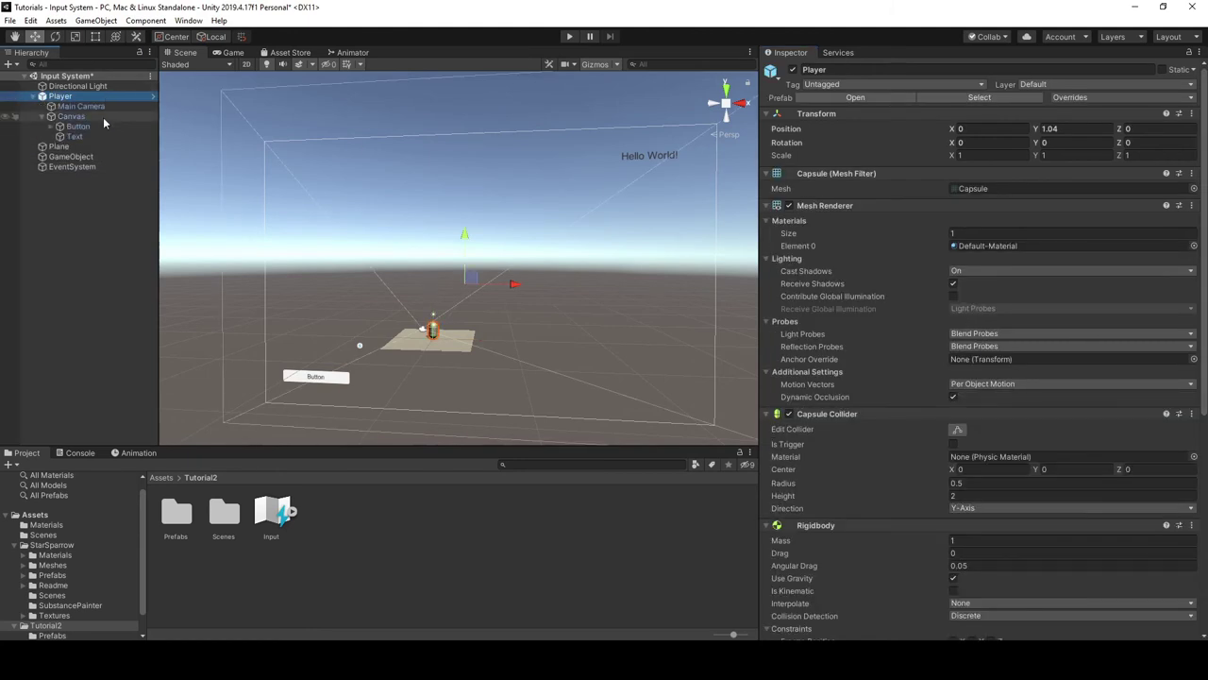
Add a Multiplayer Event System to the Canvas with Player as its player root
click(103, 117)
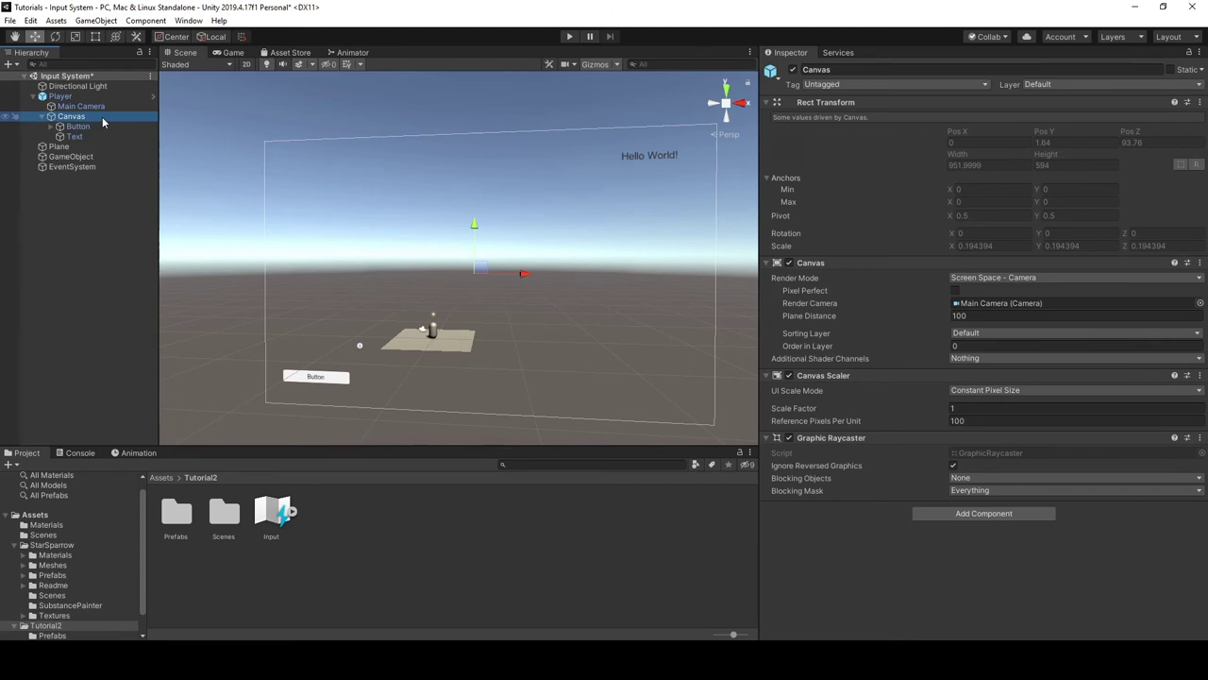
click(960, 512)
text(Multi)
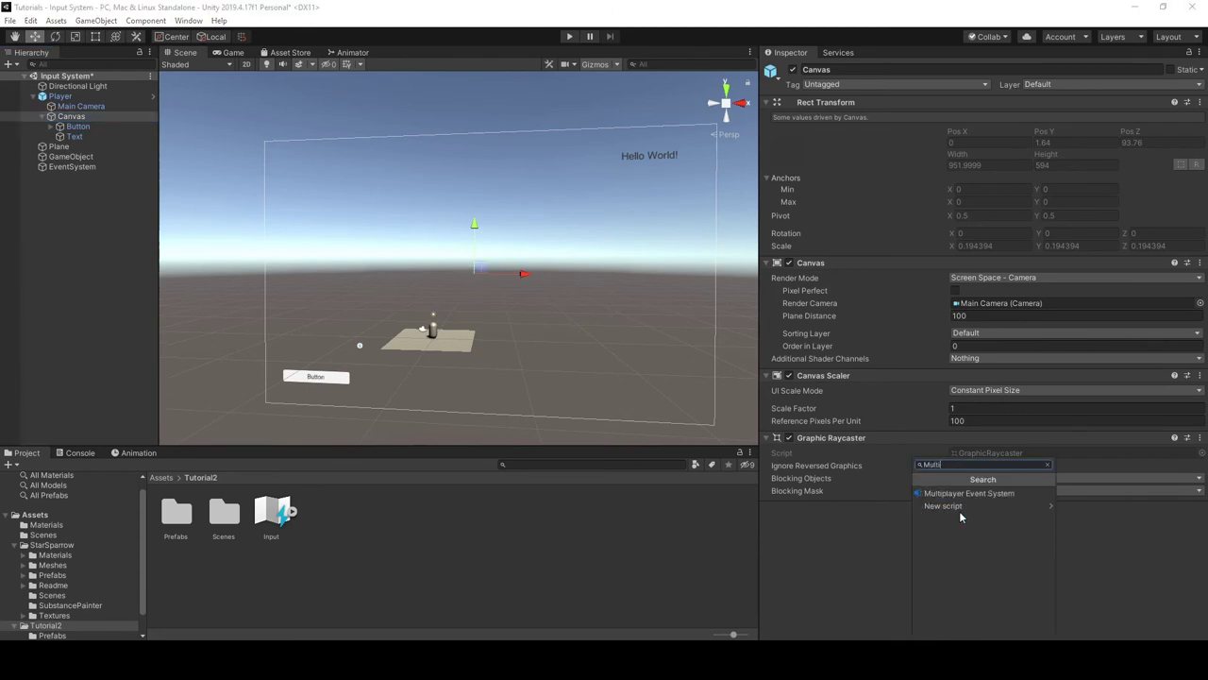
click(963, 493)
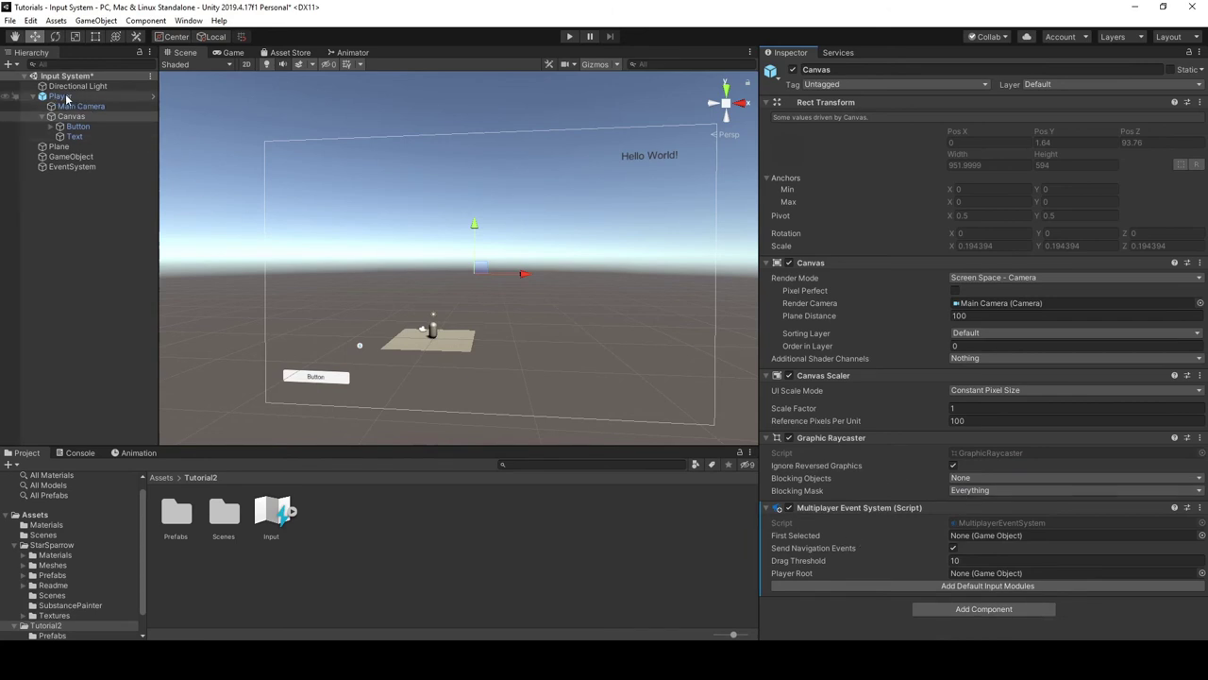
drag(66, 97, 975, 573)
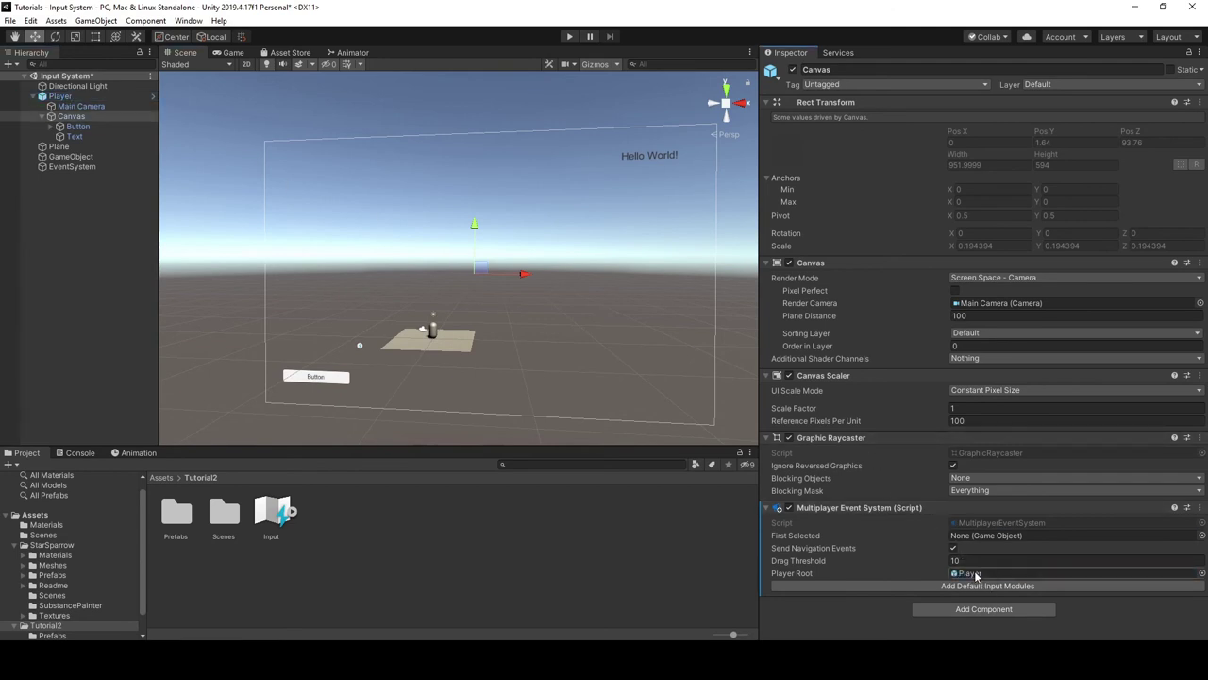
Add default input modules to the Canvas and swap in the InputSystemUIInputModule
click(871, 584)
scroll(871, 582, down, 4)
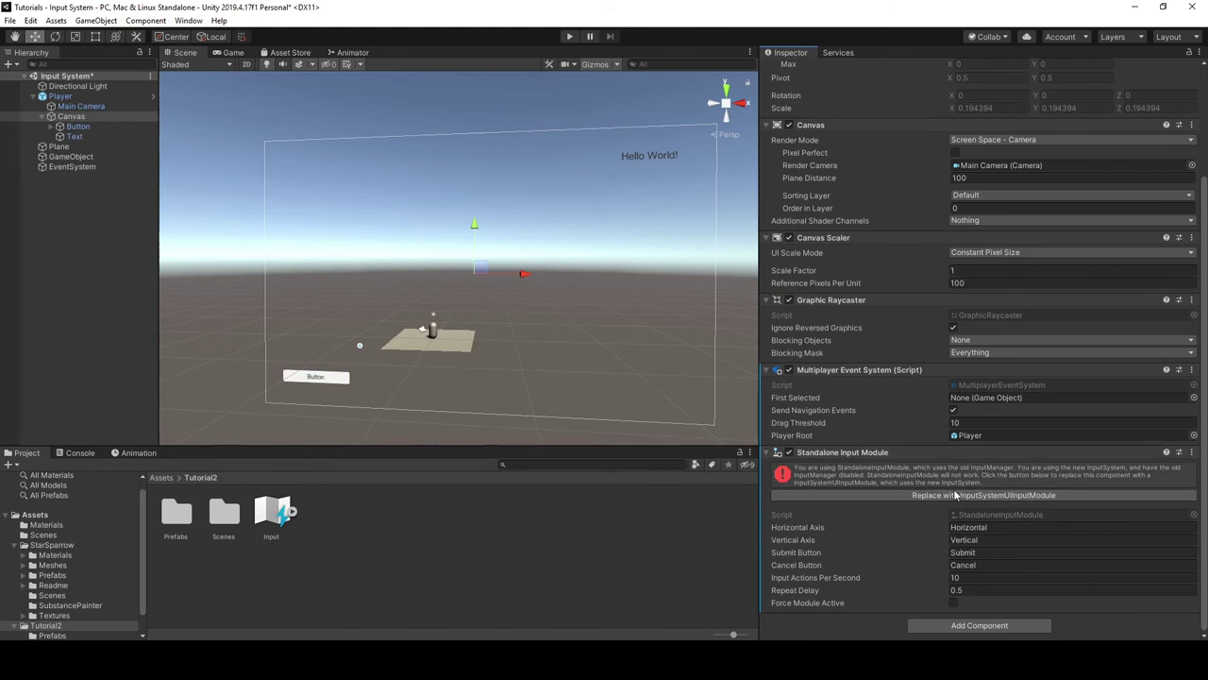
click(1023, 494)
scroll(815, 478, down, 2)
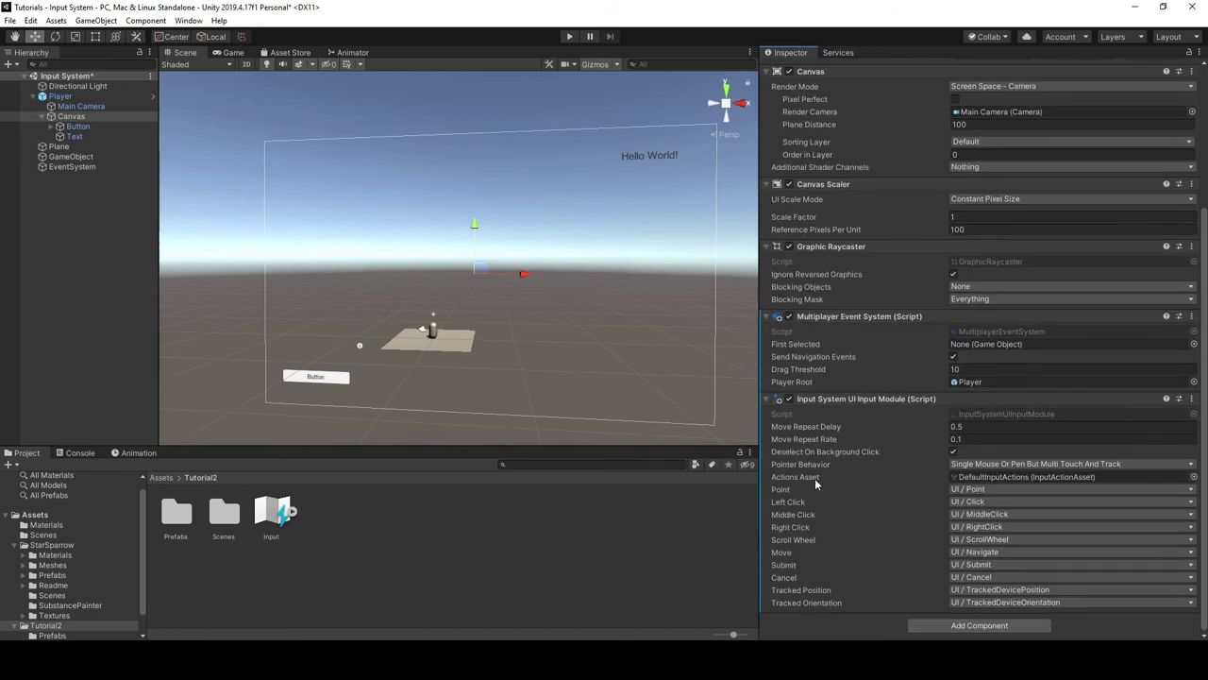
scroll(815, 478, up, 5)
Apply all of the Player's overrides to its prefab
click(59, 95)
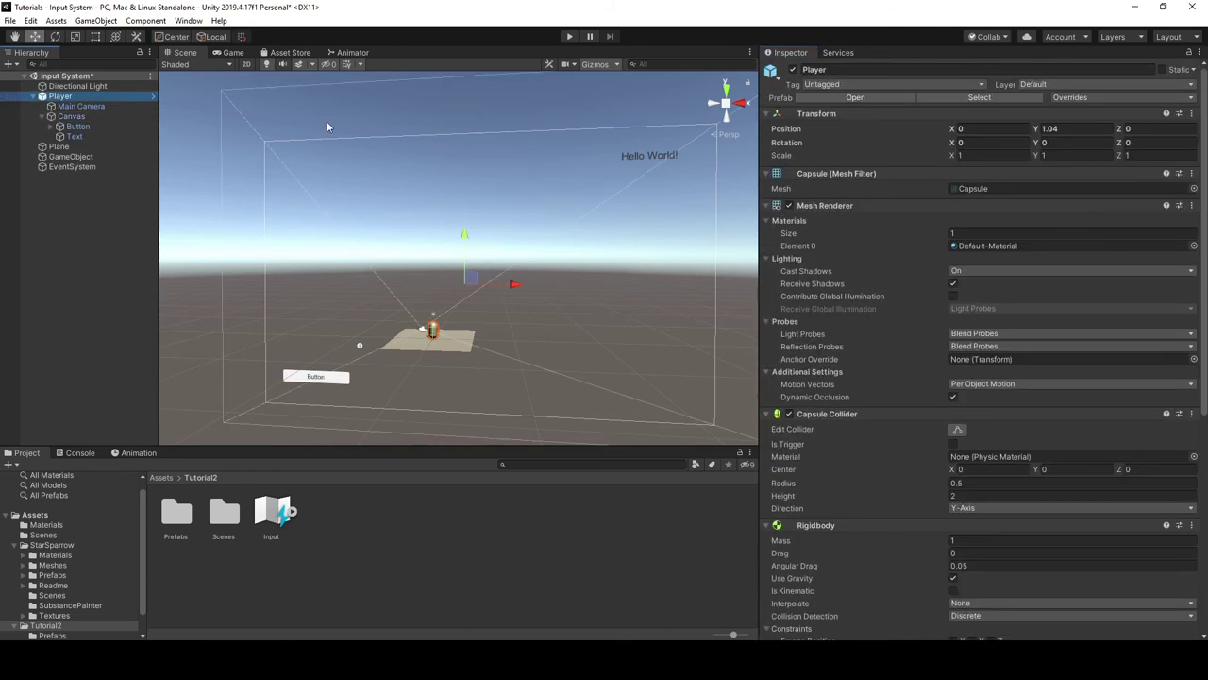
click(1100, 99)
click(1167, 219)
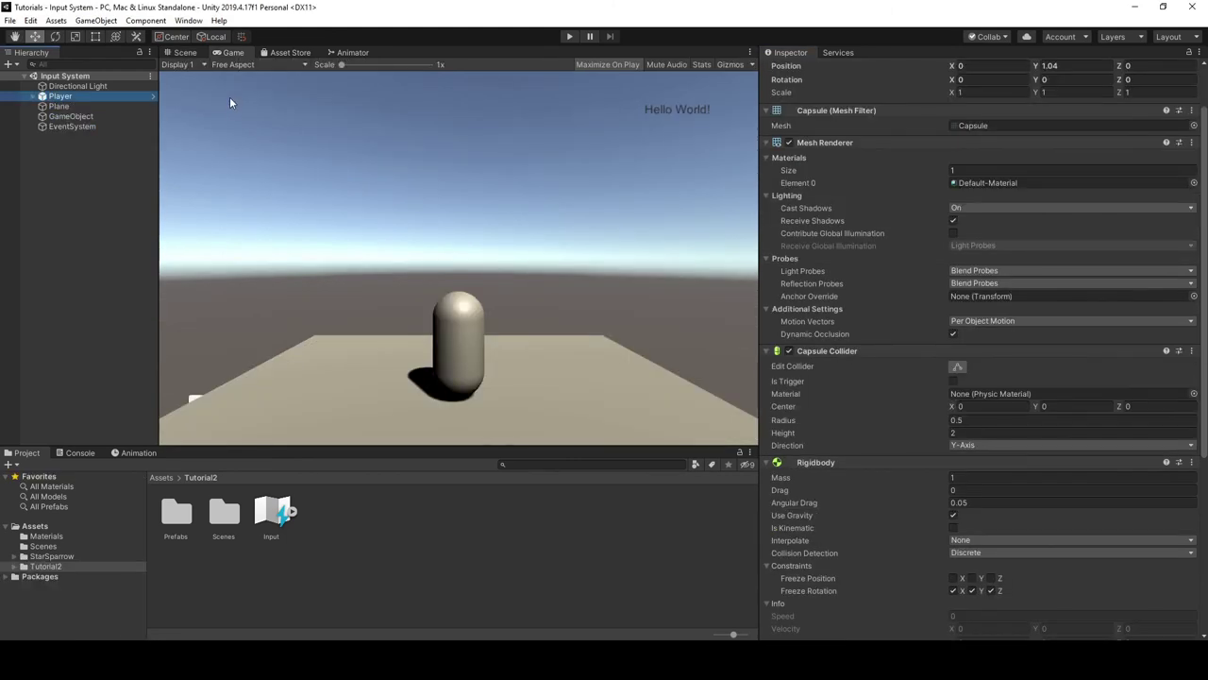
Change the Player Canvas's Plane Distance from 100 to 1
click(73, 97)
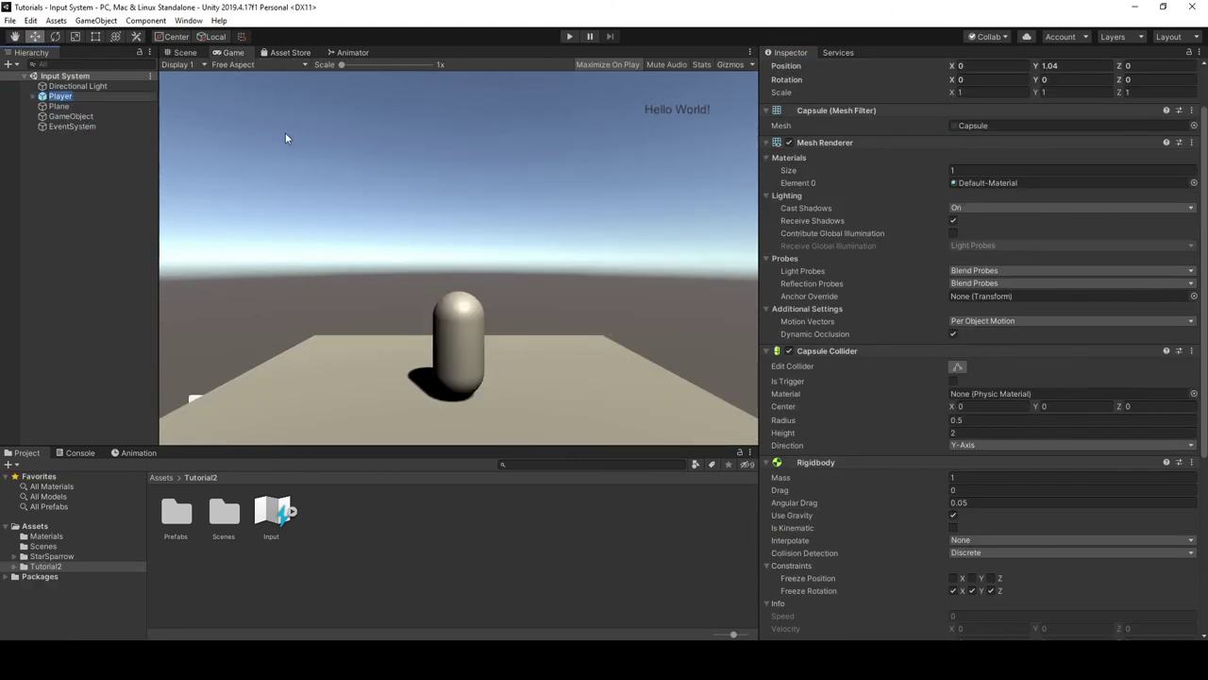
click(66, 98)
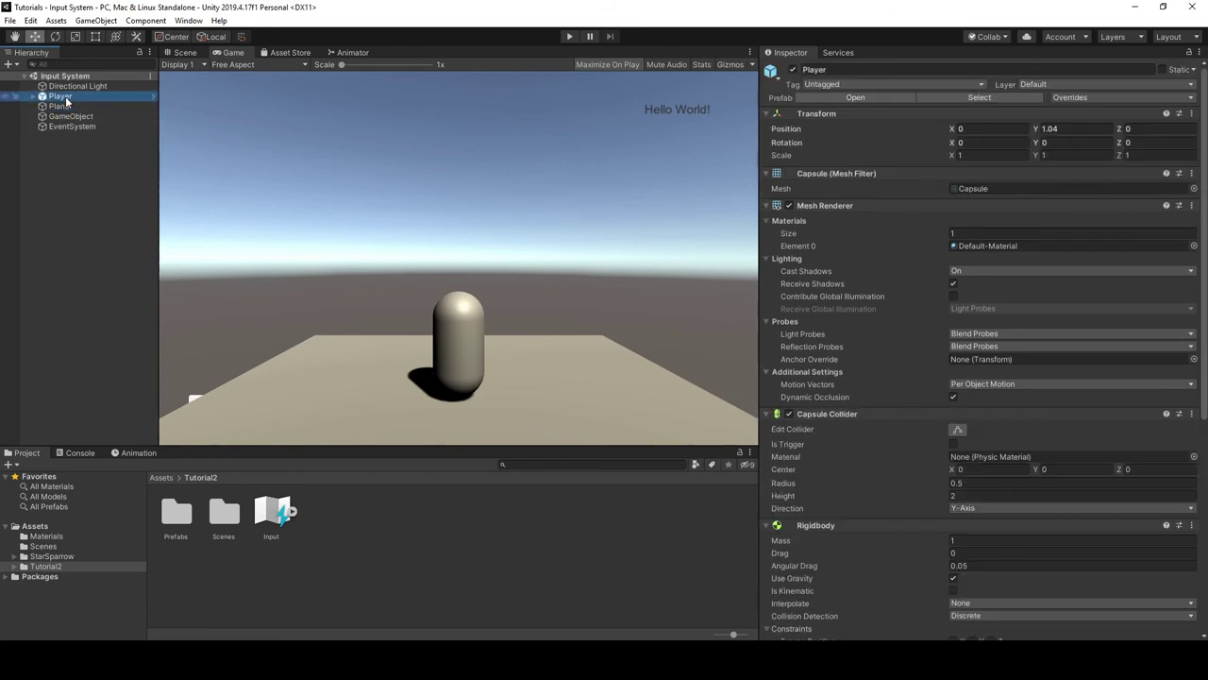
key(Right)
click(68, 116)
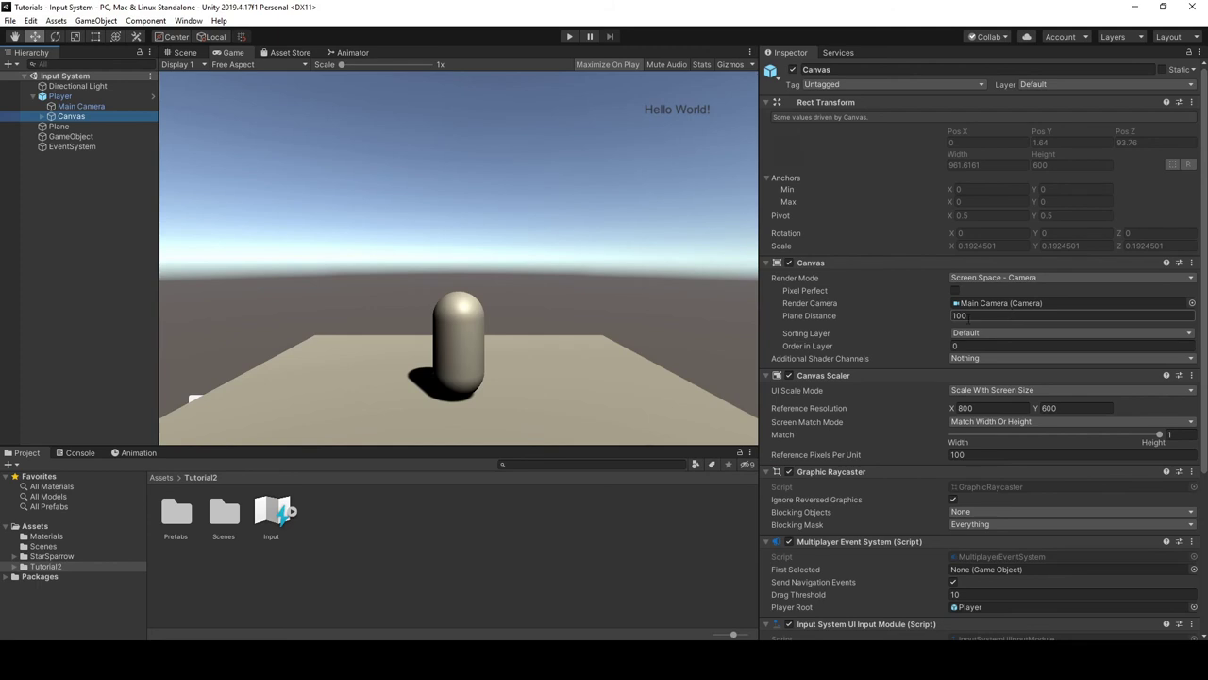
click(1029, 315)
text(1)
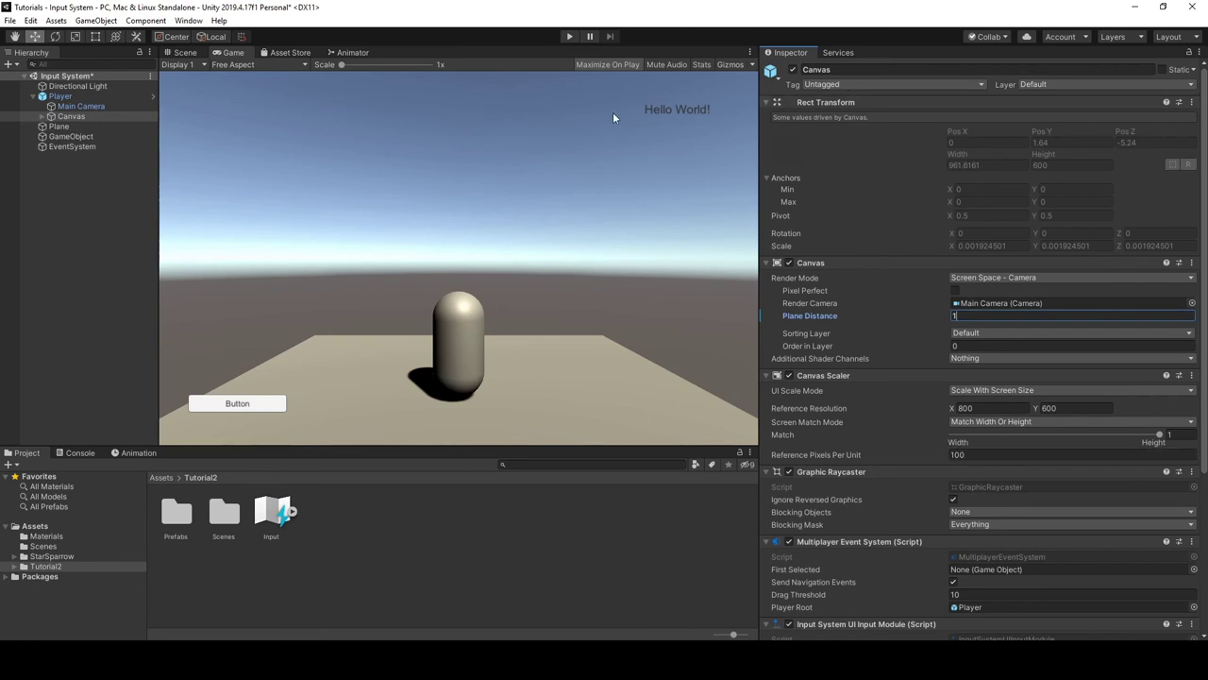
In Scene view, anchor the Button bottom-left and nudge it up and right from the corner
click(185, 52)
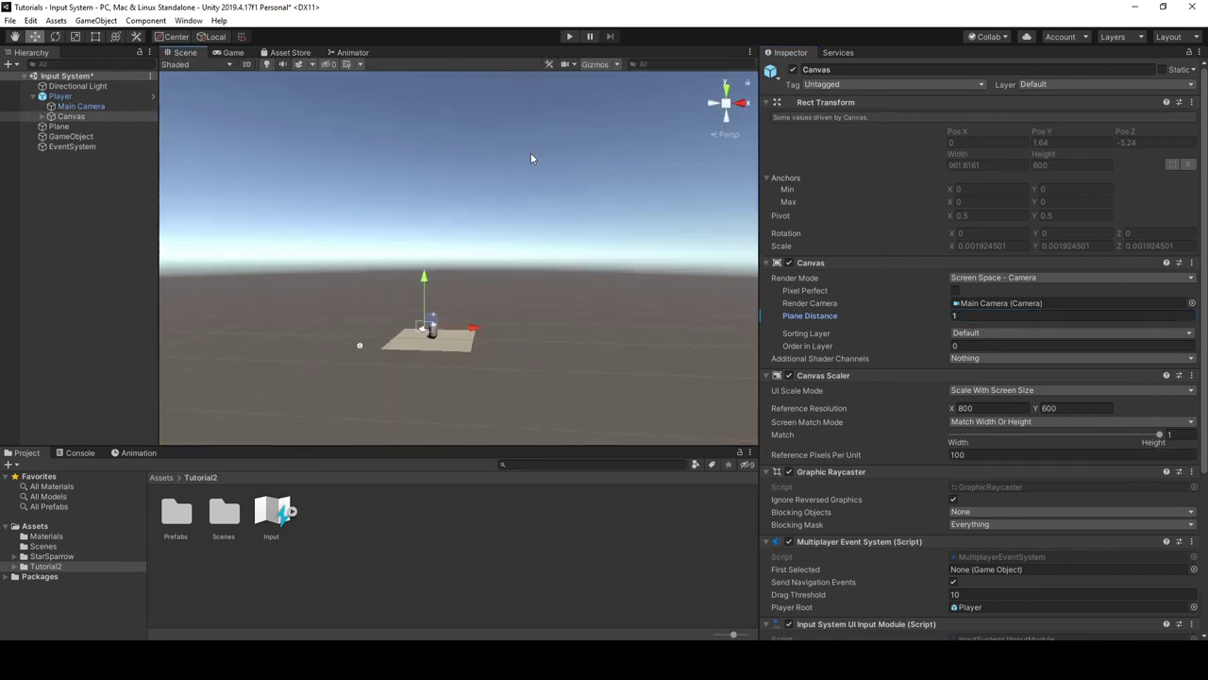
click(74, 119)
right_drag(529, 247, 523, 182)
key(s)
scroll(538, 185, down, 3)
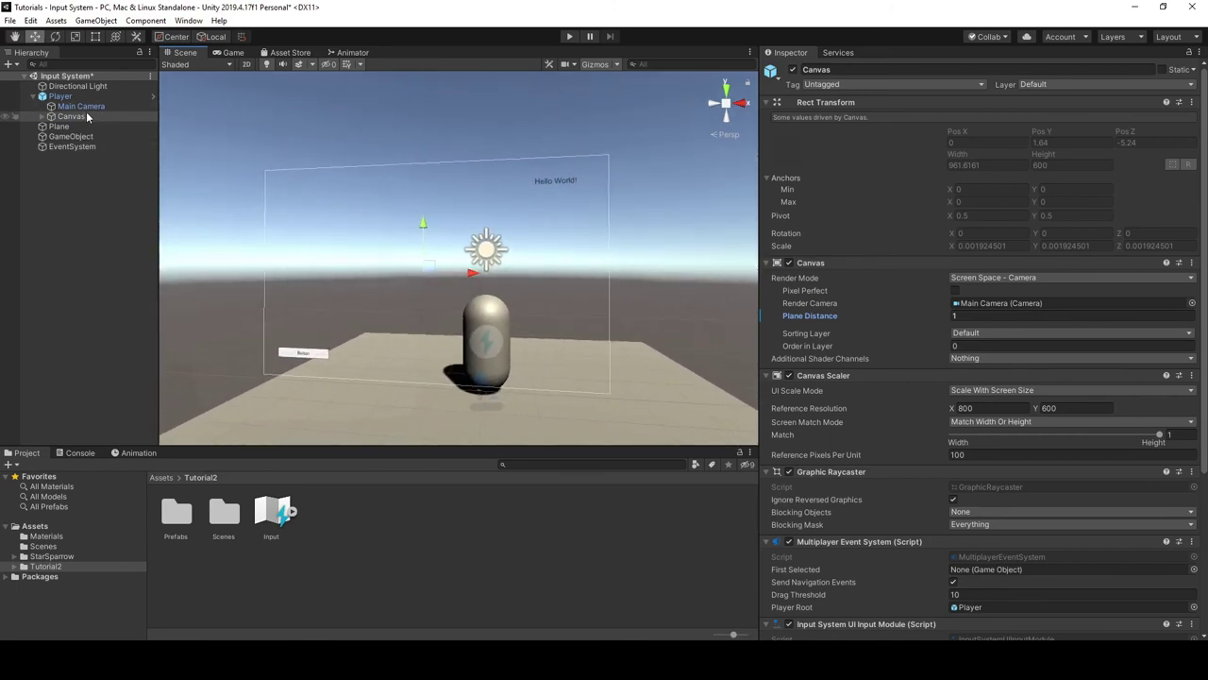
click(44, 116)
click(130, 125)
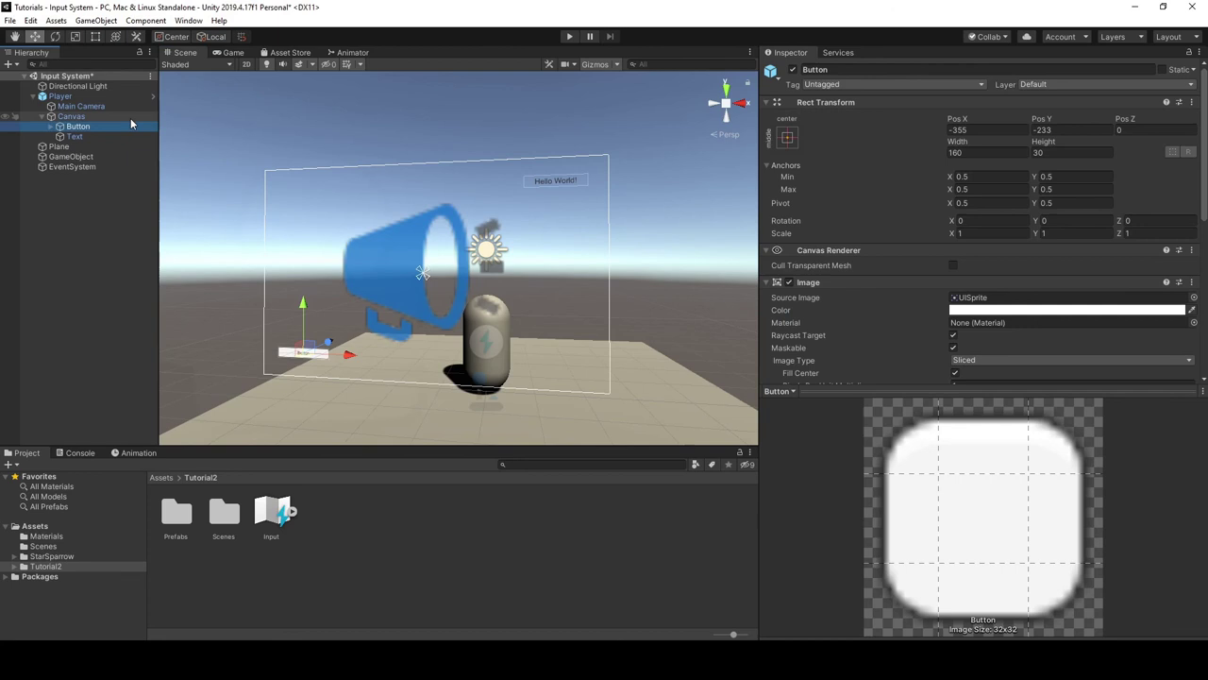
click(782, 138)
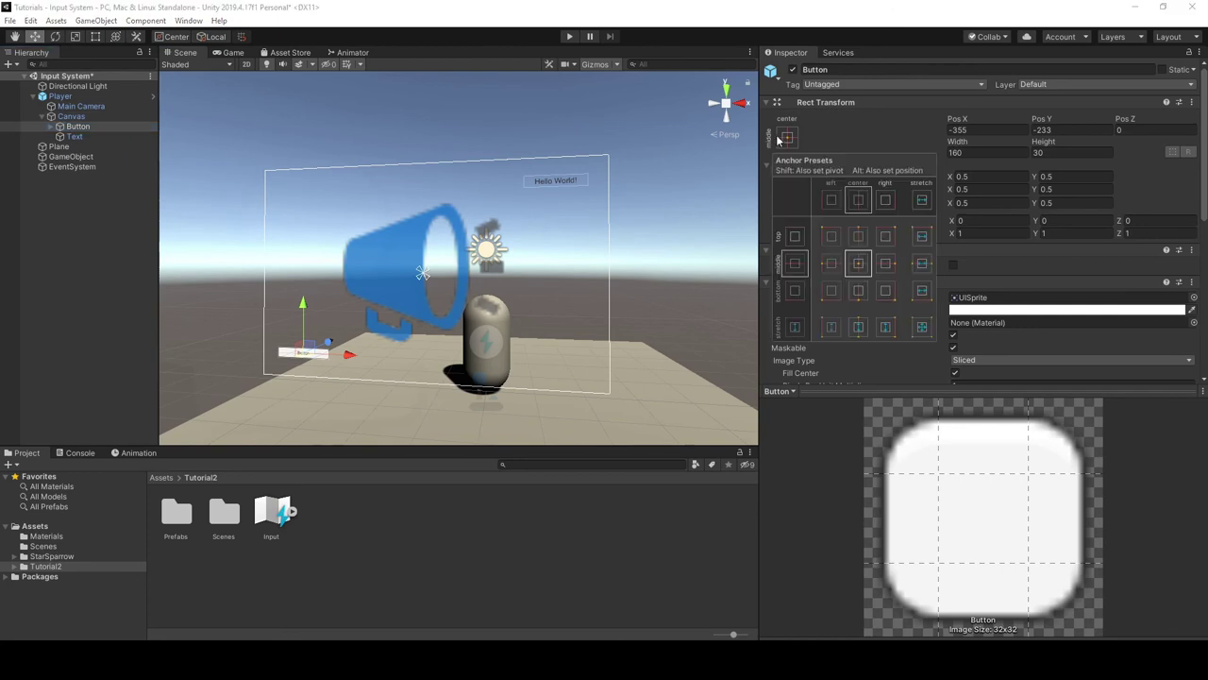
alt+shift+click(830, 288)
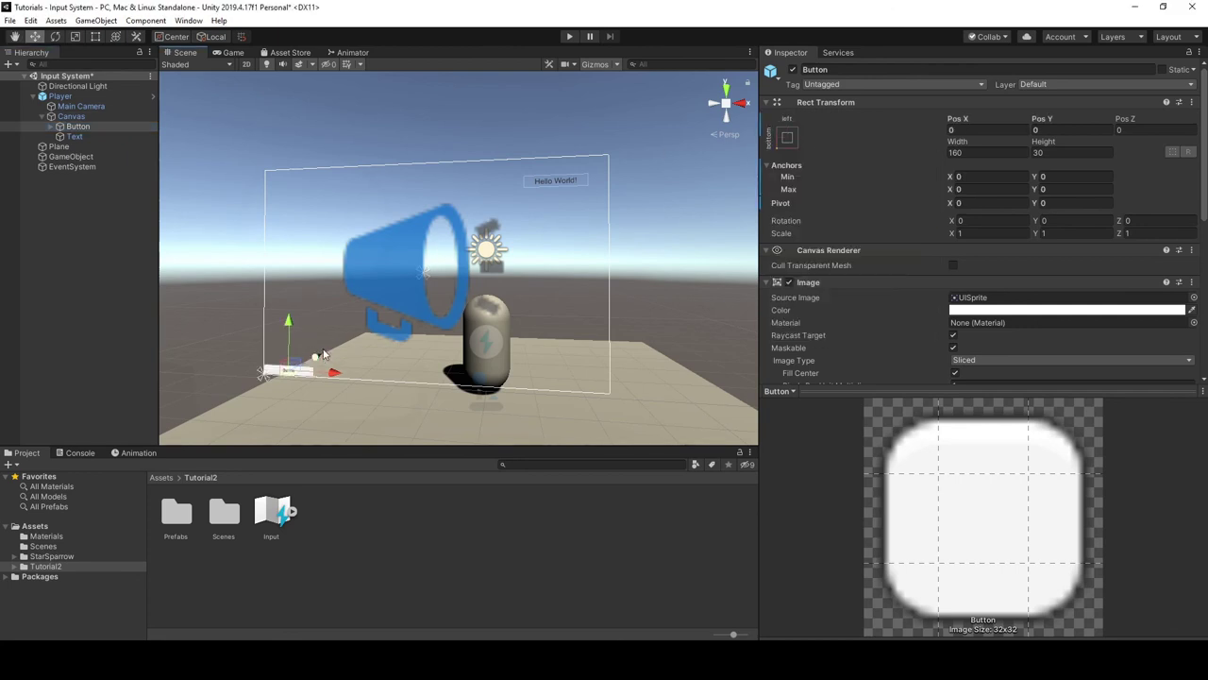
drag(298, 364, 315, 348)
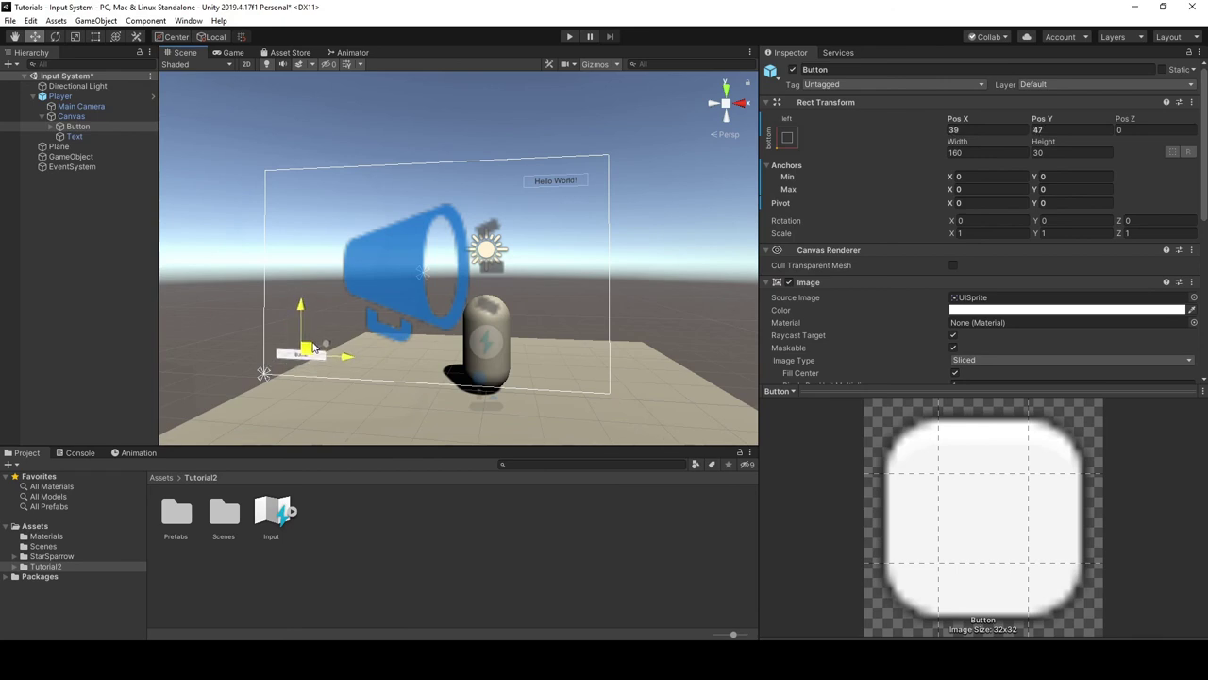
Anchor the Hello World text top-right with pivot 1,1 and move it slightly down
click(87, 136)
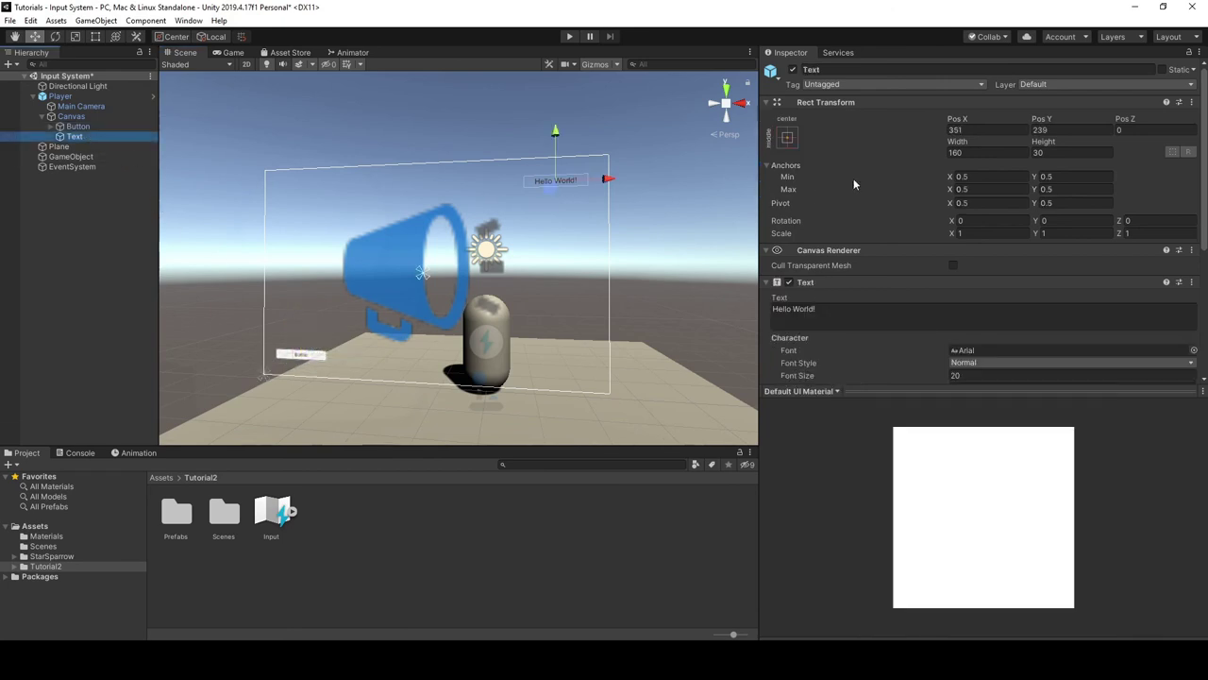
click(784, 139)
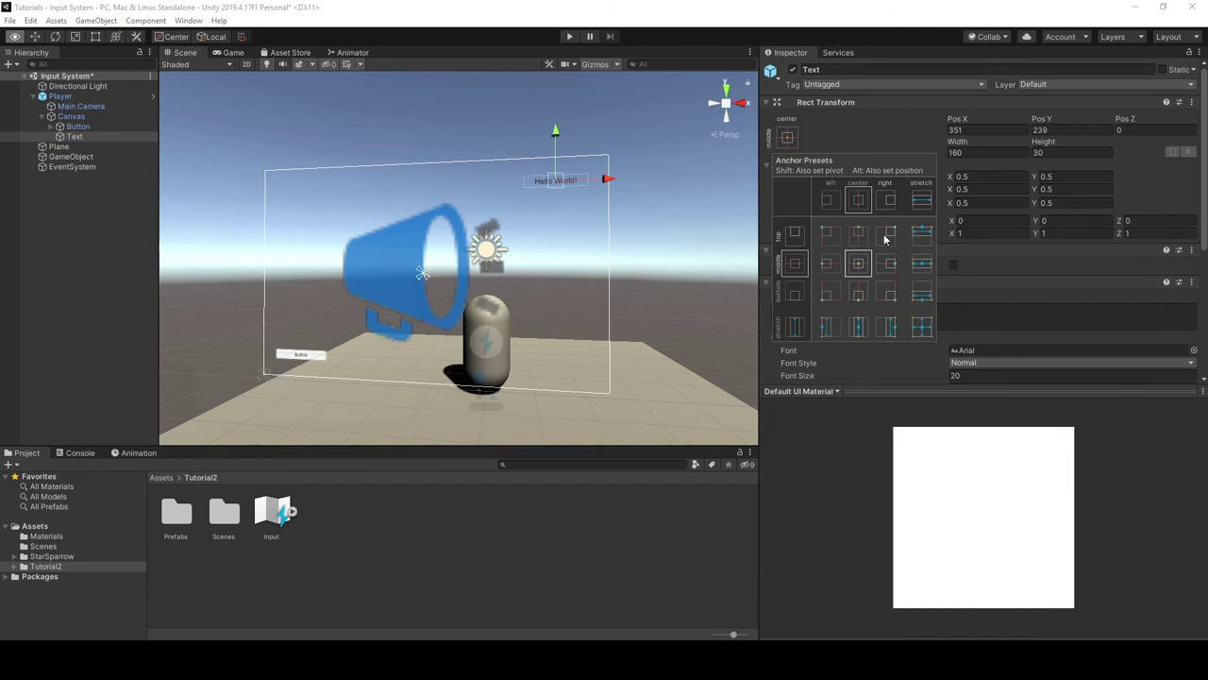
key(shift)
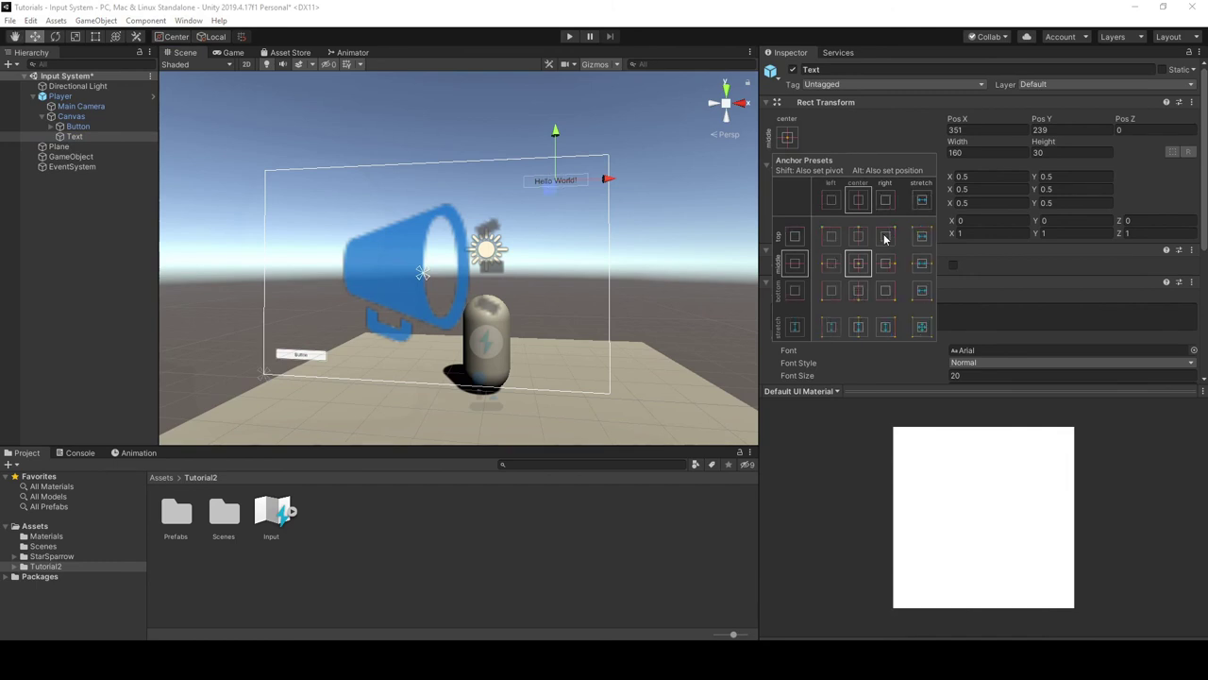
key(alt)
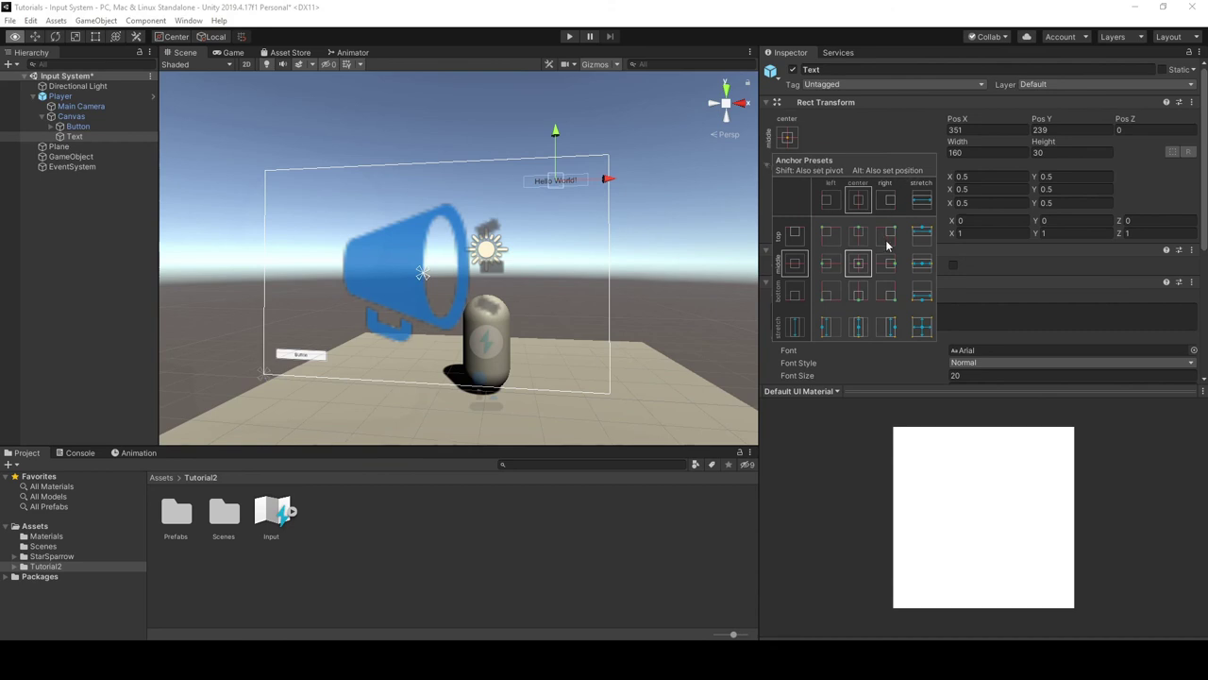
alt+shift+click(887, 236)
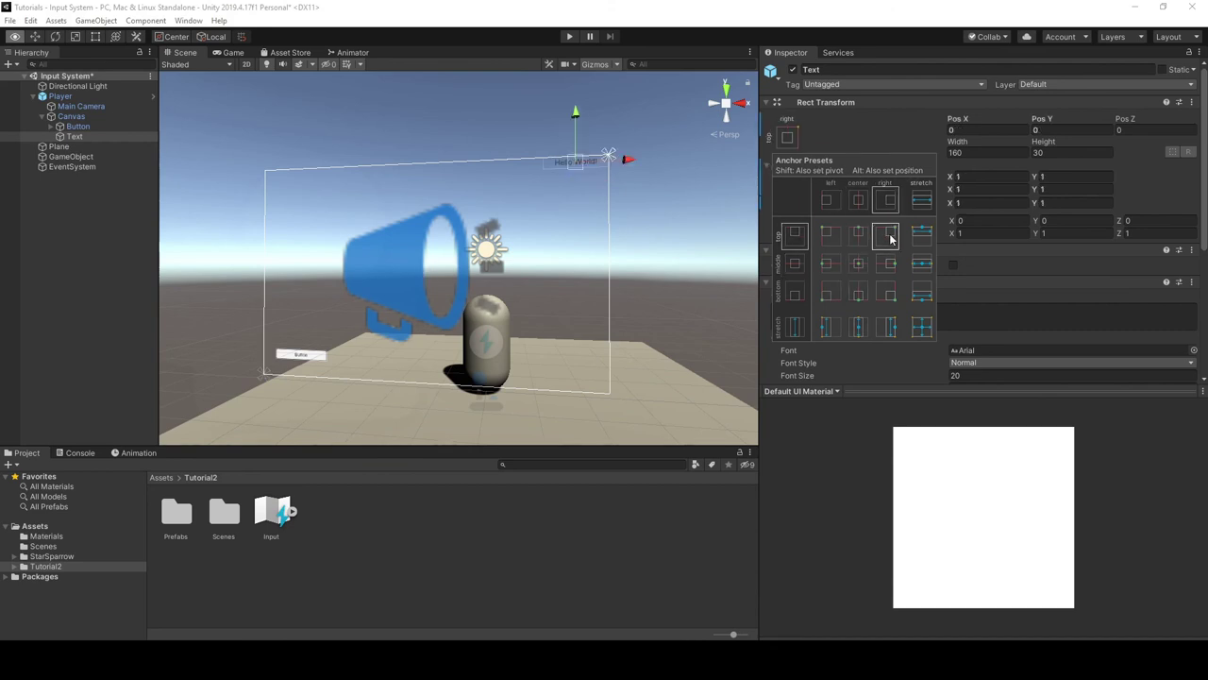
click(647, 124)
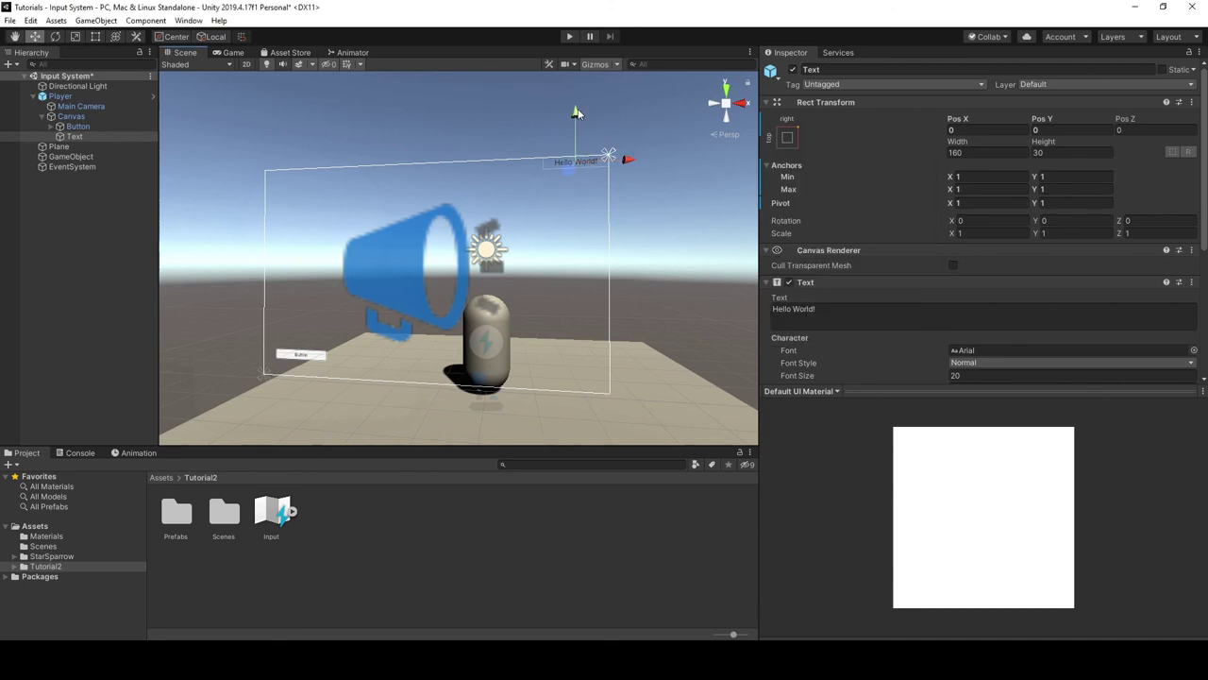
drag(622, 157, 616, 184)
click(64, 98)
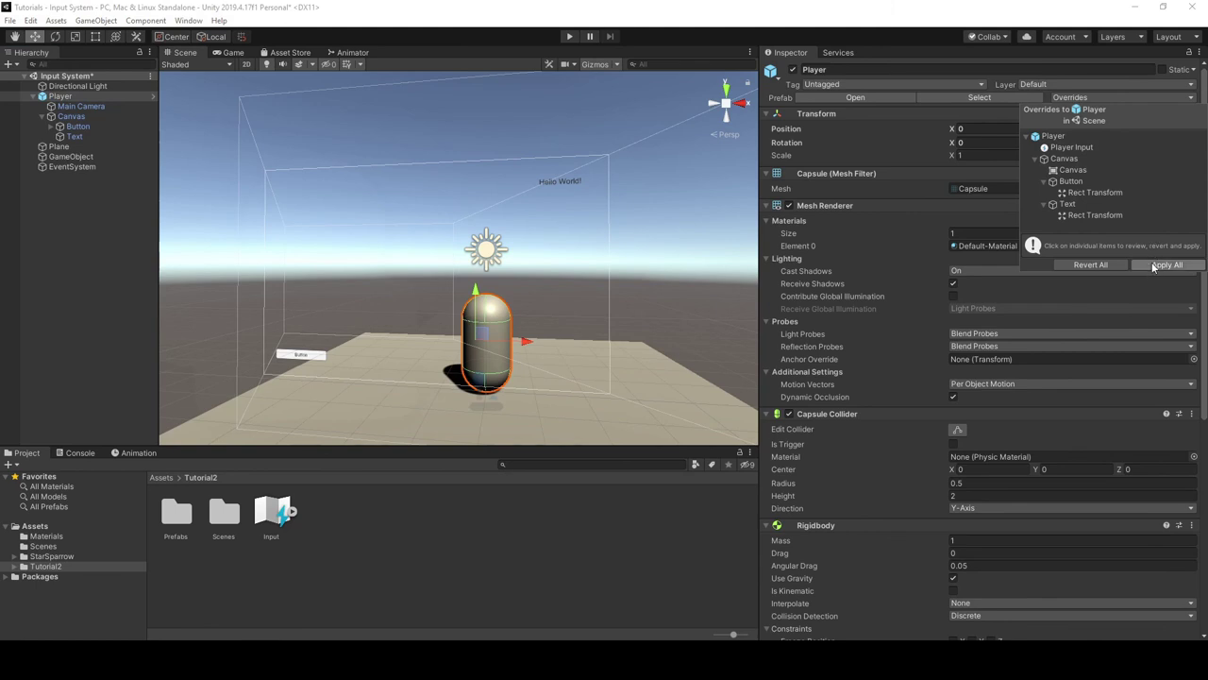
Apply the Player's overrides, delete Player from the scene, and enter Play mode
click(1154, 267)
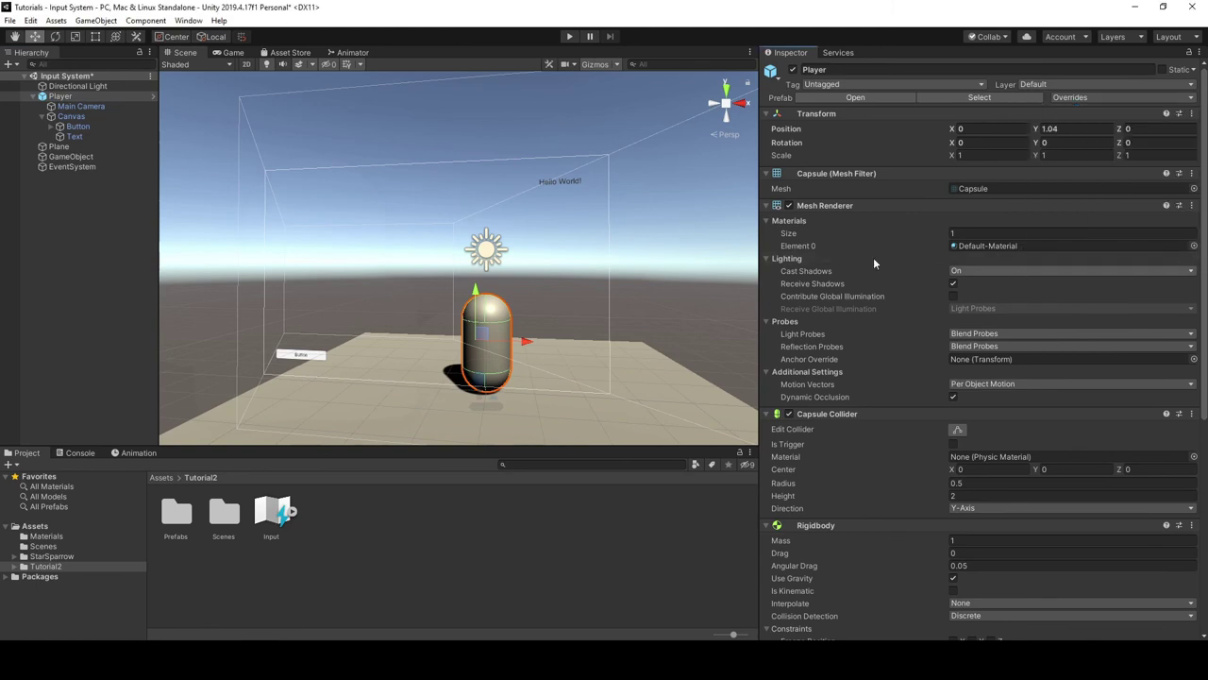
click(71, 98)
key(Delete)
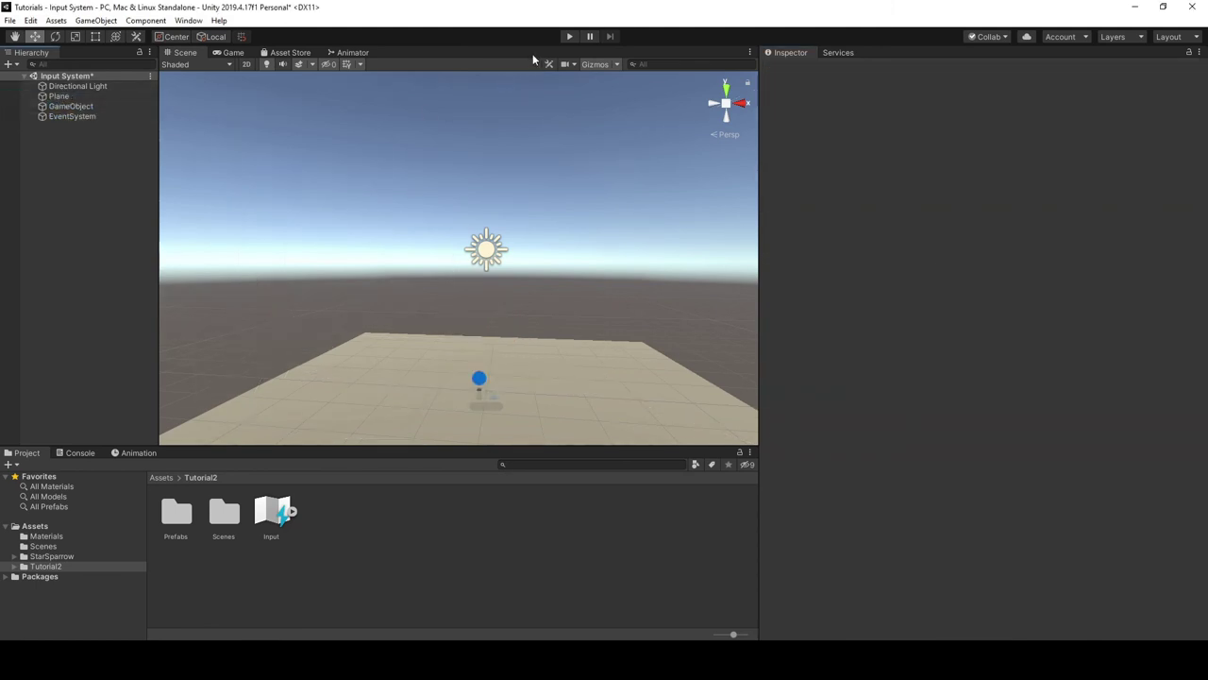
click(571, 36)
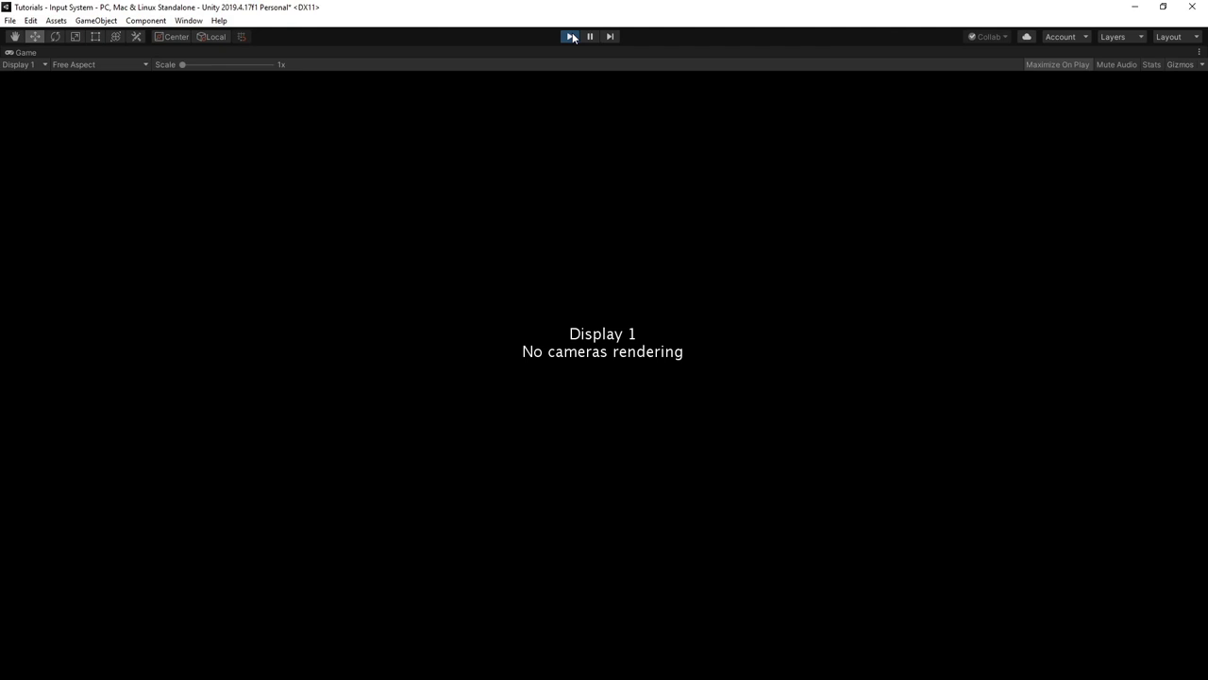
Join the first player with the Space key, spawning a Player capsule in the Game view
key(space)
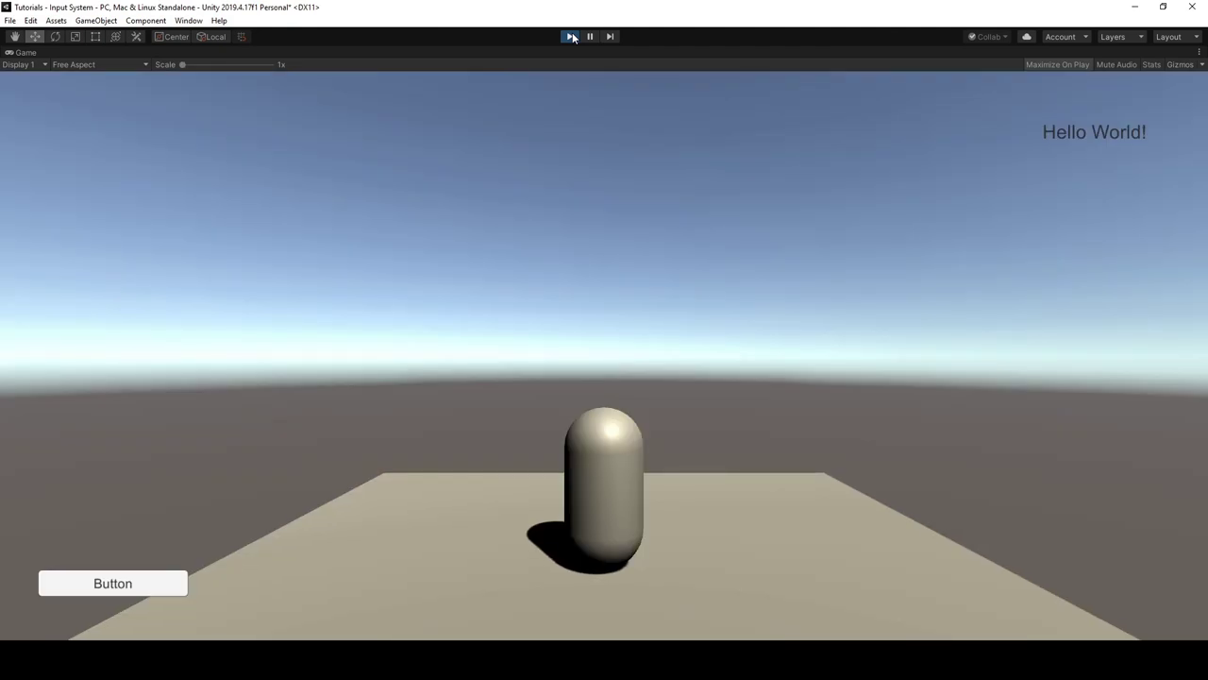